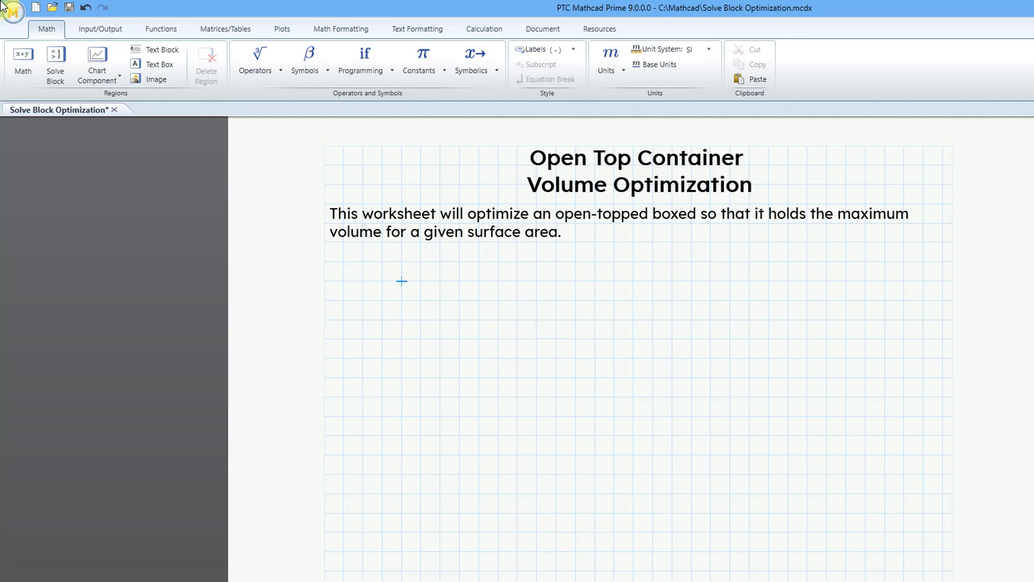
Define the variable Target_Surface_Area as 2500 below the introductory text.
type("Target")
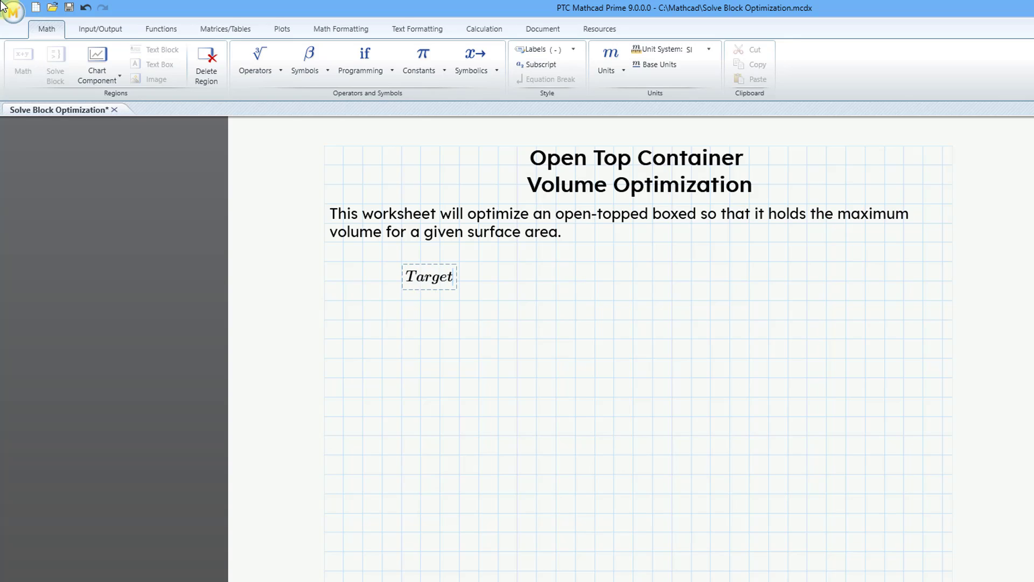
type("_Surface")
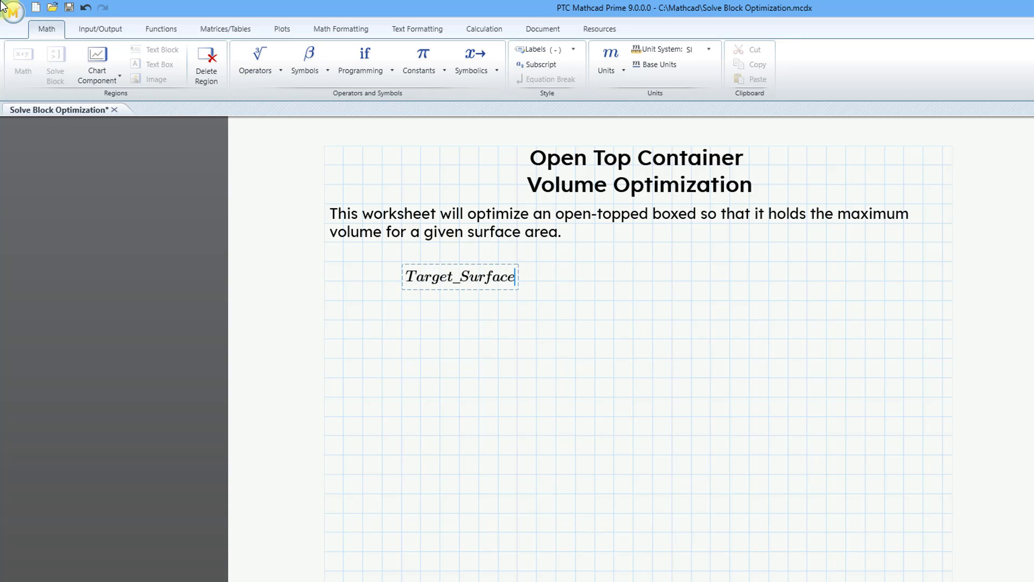
type("_Area:=2500")
key("Return")
key("Return")
key("Return")
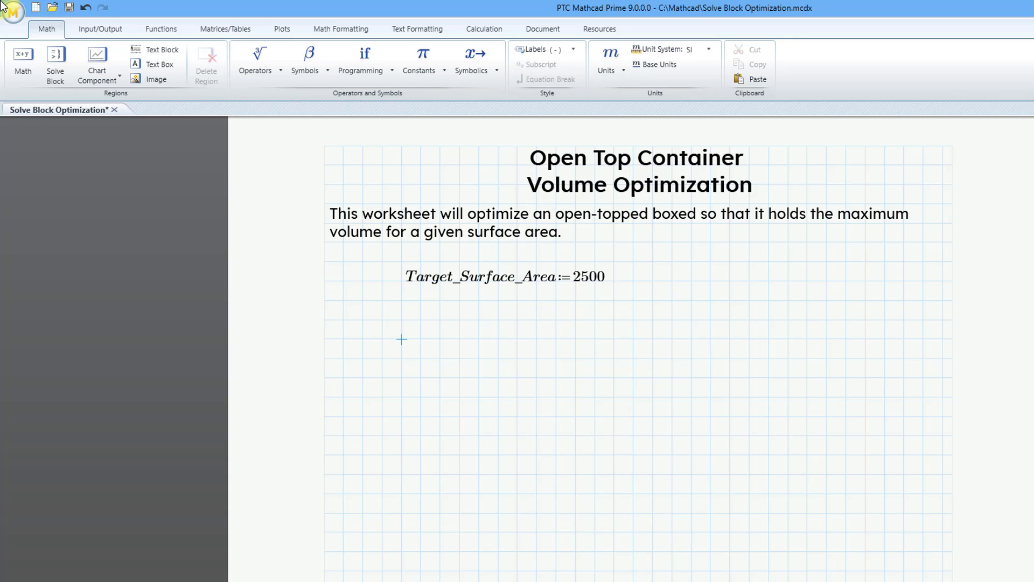
Define the box dimensions below the target area: length as 15, width as 20 and height as 25.
type("length")
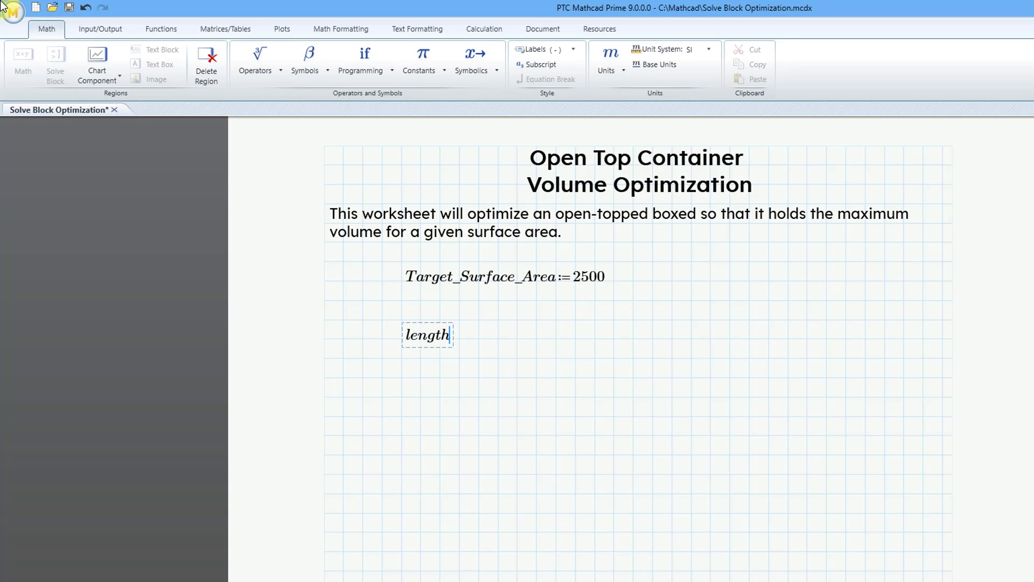
type(":=15")
key("Return")
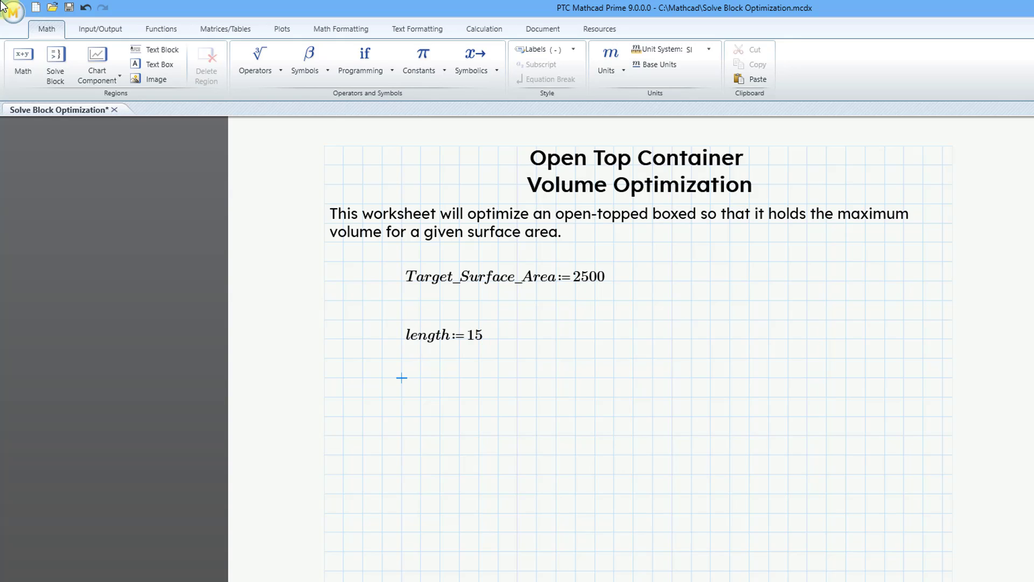
type("width")
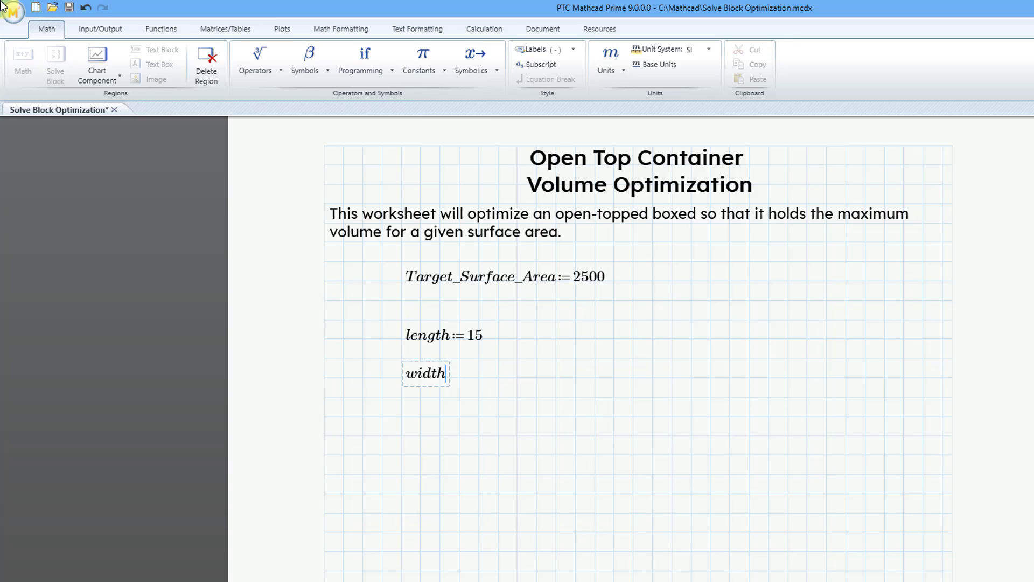
type(":=20")
key("Return")
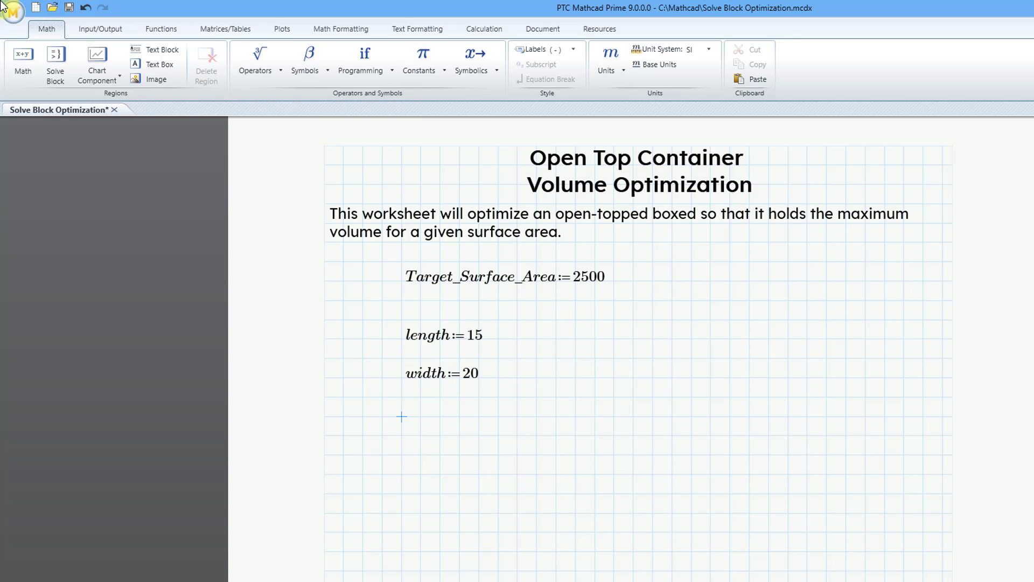
type("he")
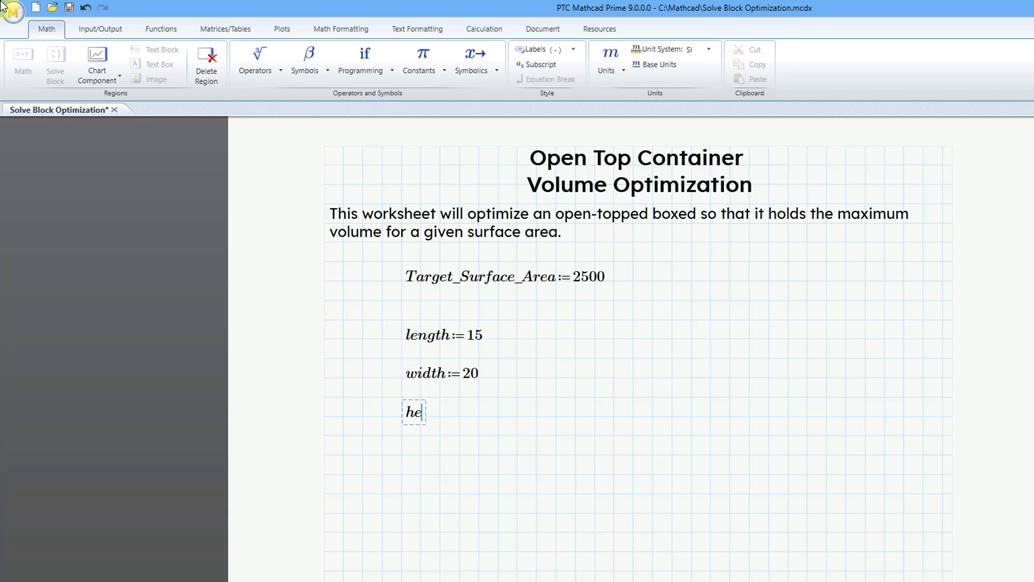
type("ight:=25")
key("Return")
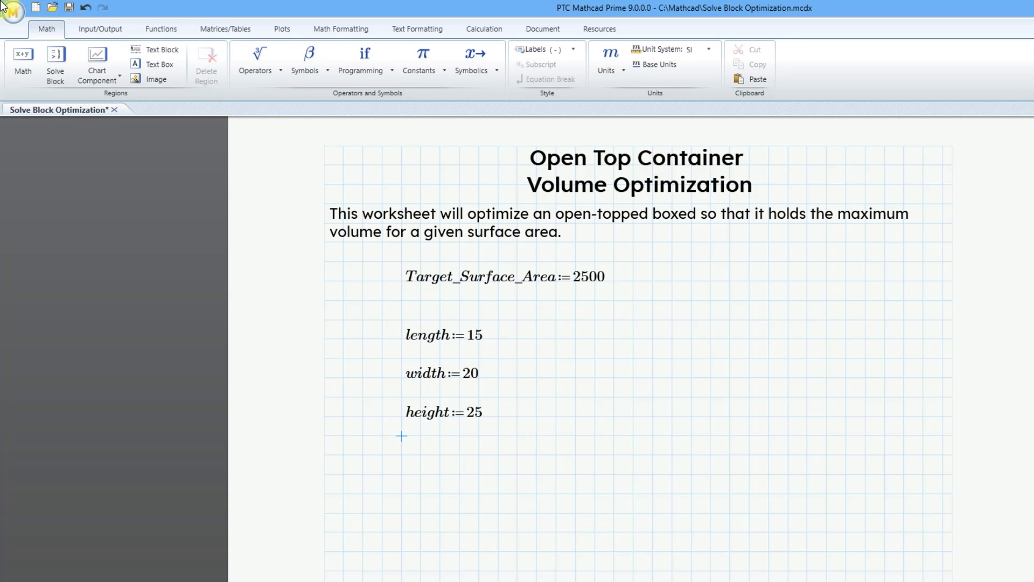
Insert a text block with the heading "Formulas:" at the page margin below the height definition.
key("Return")
key("Left")
key("Left")
key("Left")
key("Left")
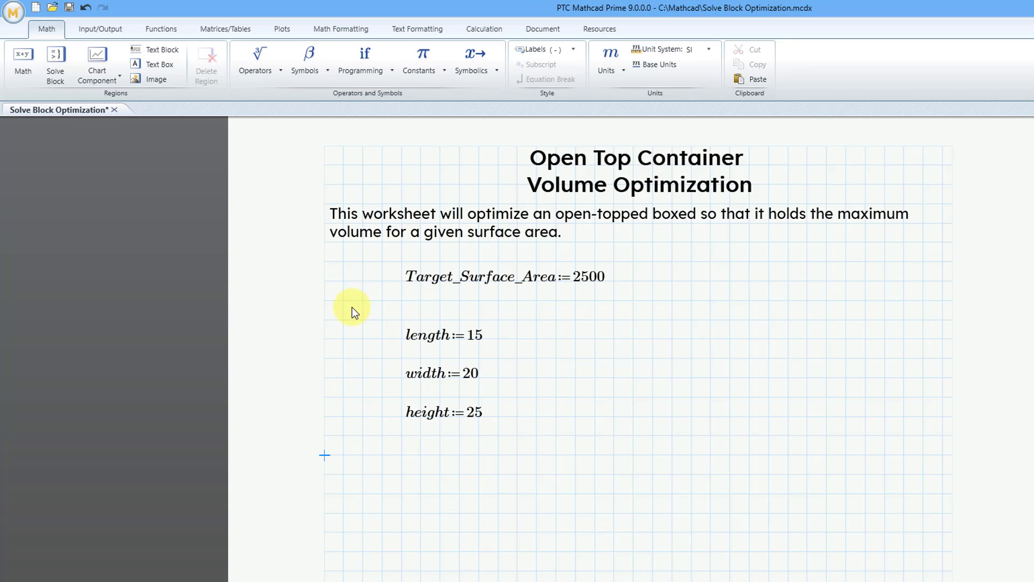
left_click(174, 52)
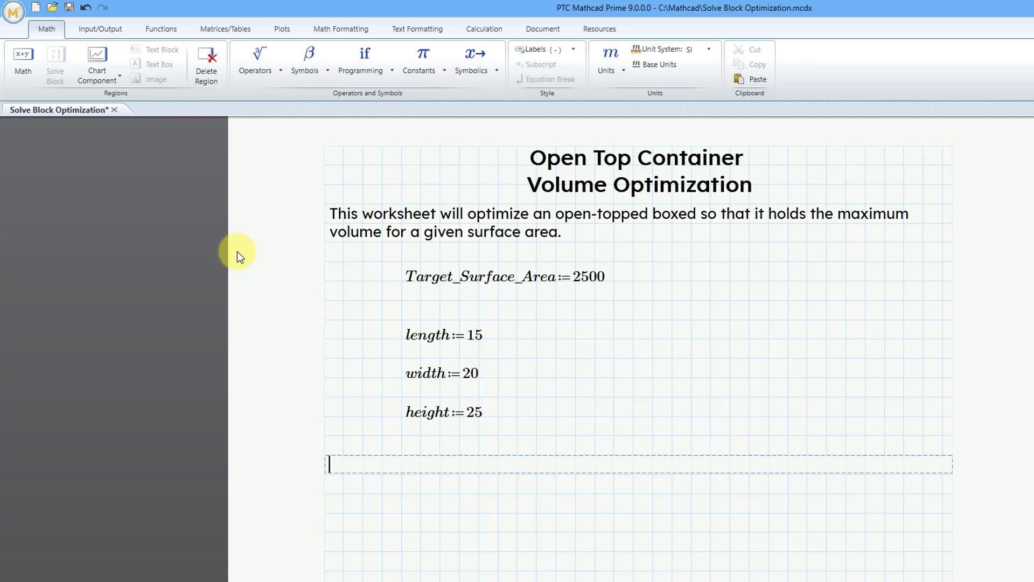
type("Formulas:")
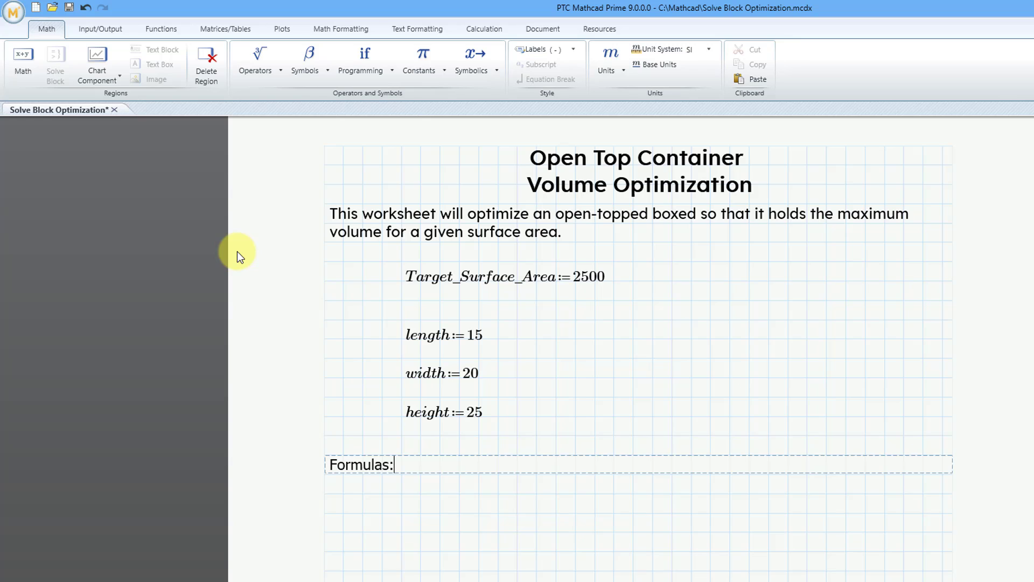
Begin a function definition Surface_Area(l,w,h) below the Formulas heading, up to its definition operator.
left_click(402, 513)
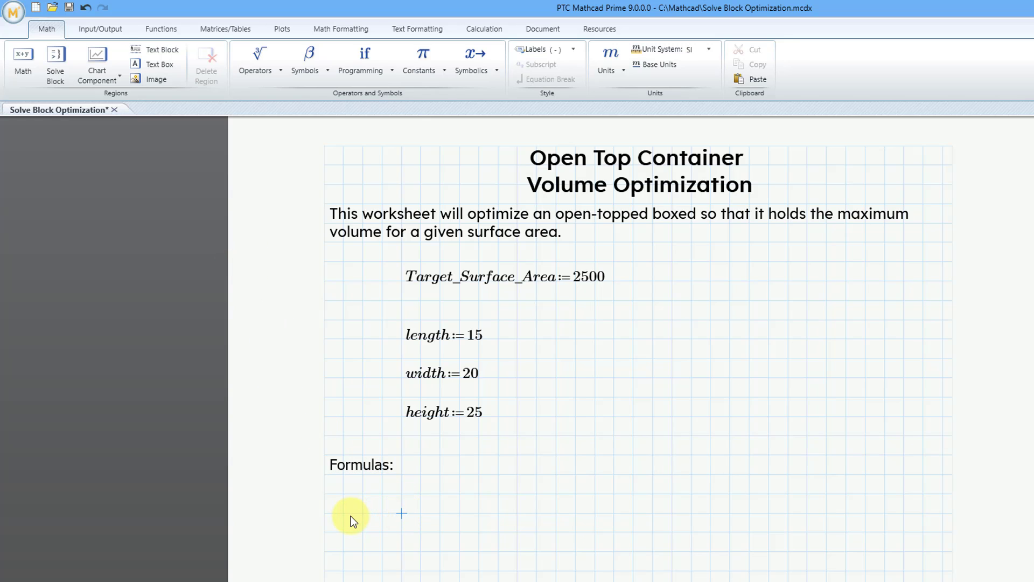
type("Surface")
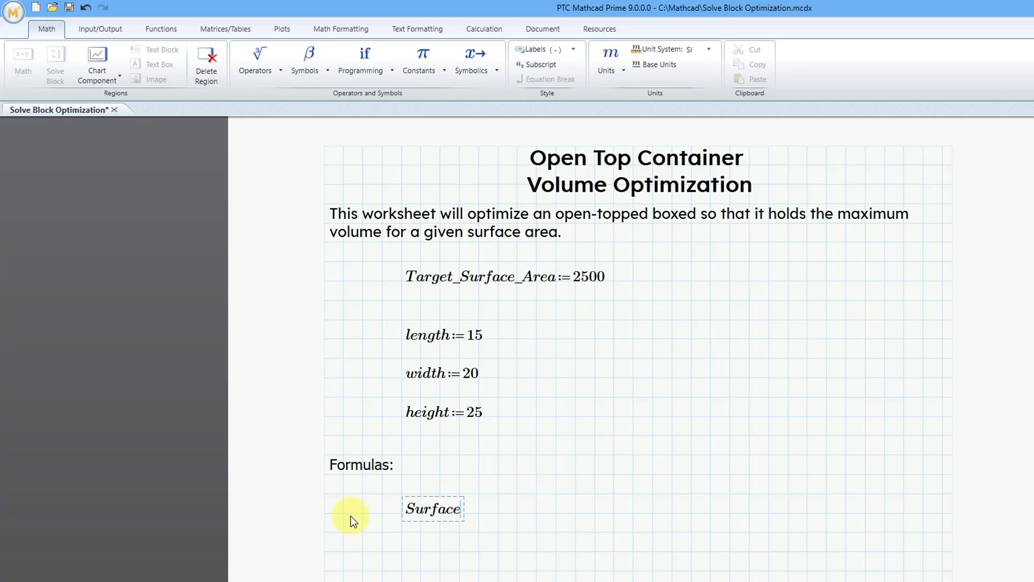
type("_Area(")
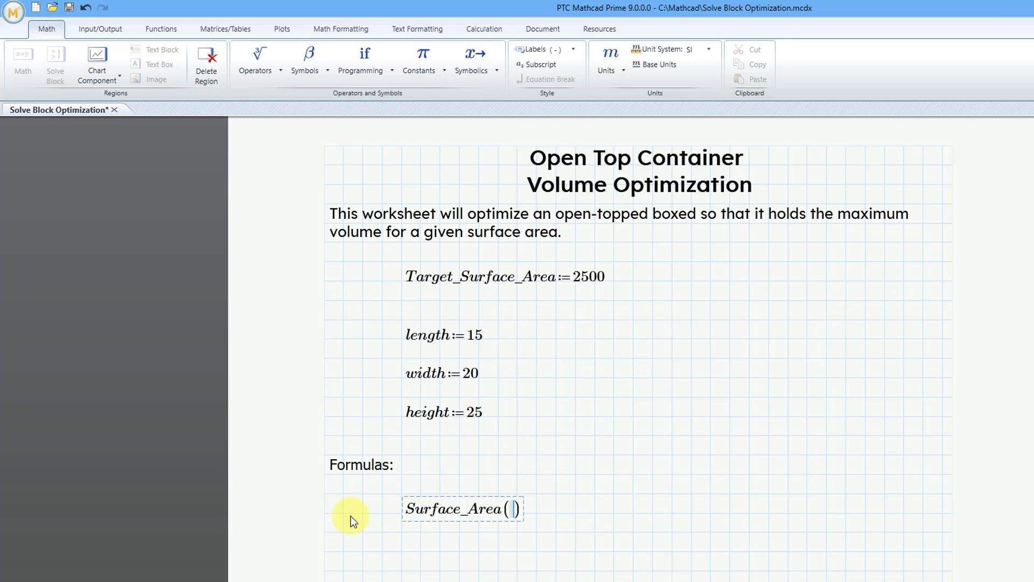
type("l,w,h")
type(":=")
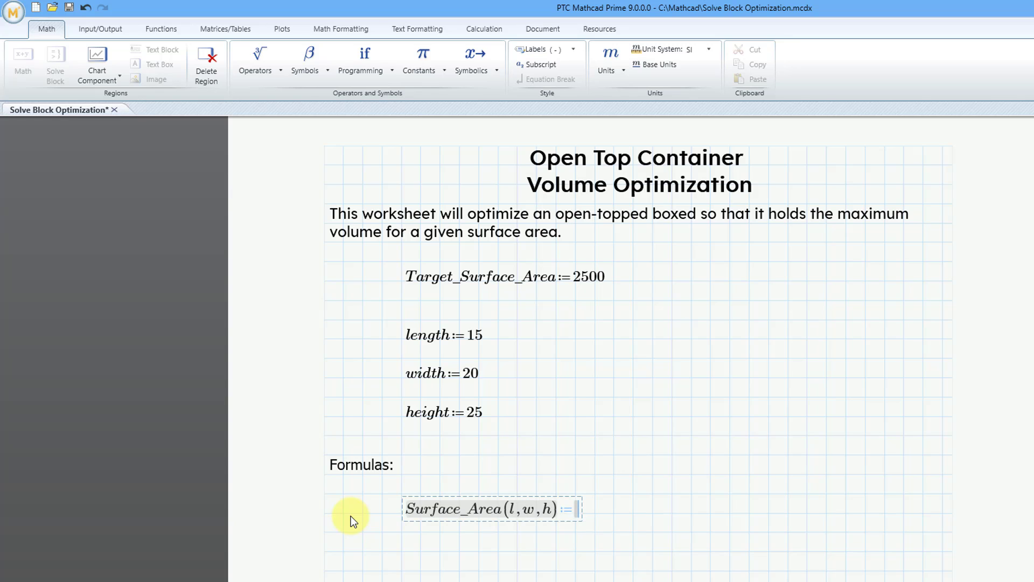
type("l")
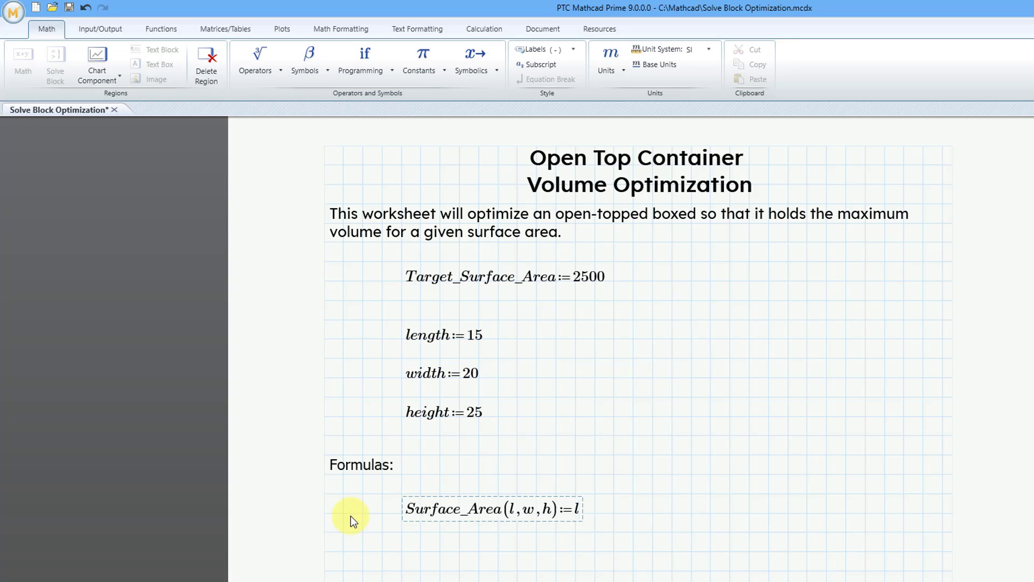
type("*")
type("w+")
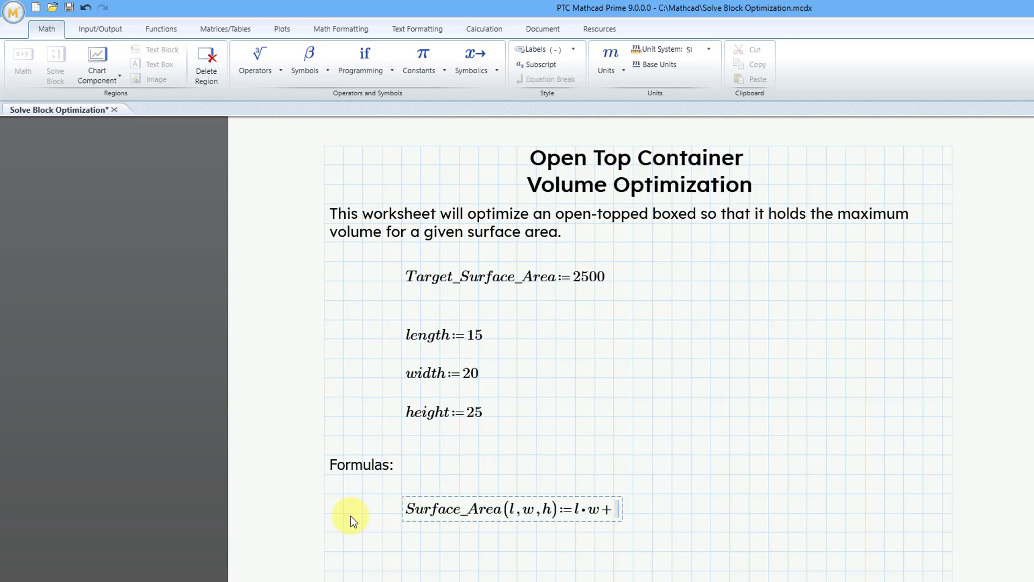
Enter l·w+2·l·h+2·w·h as the expression of the Surface_Area function.
type("2")
type("*")
type("l*")
type("h")
type("+")
type("2")
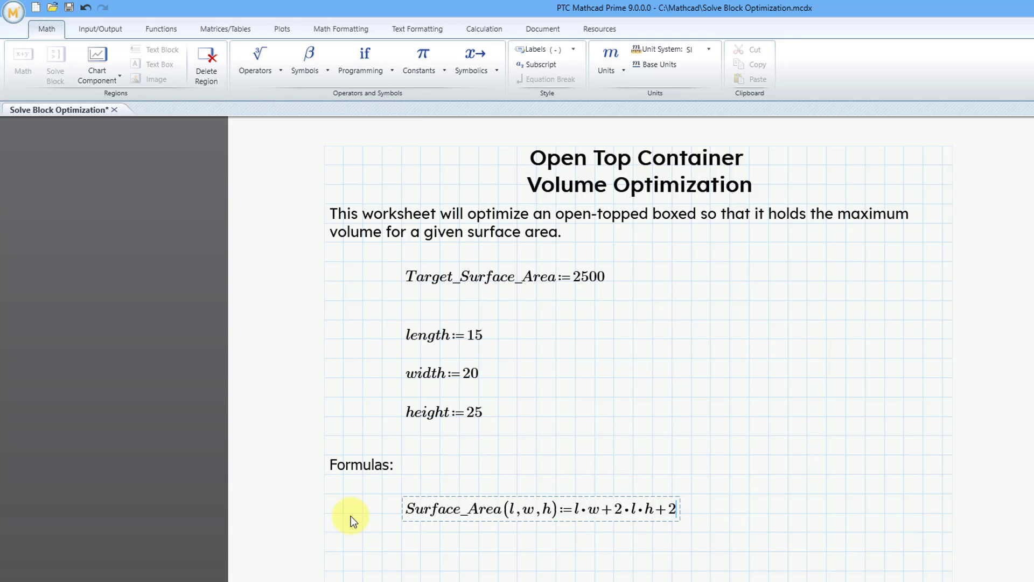
type("*w*")
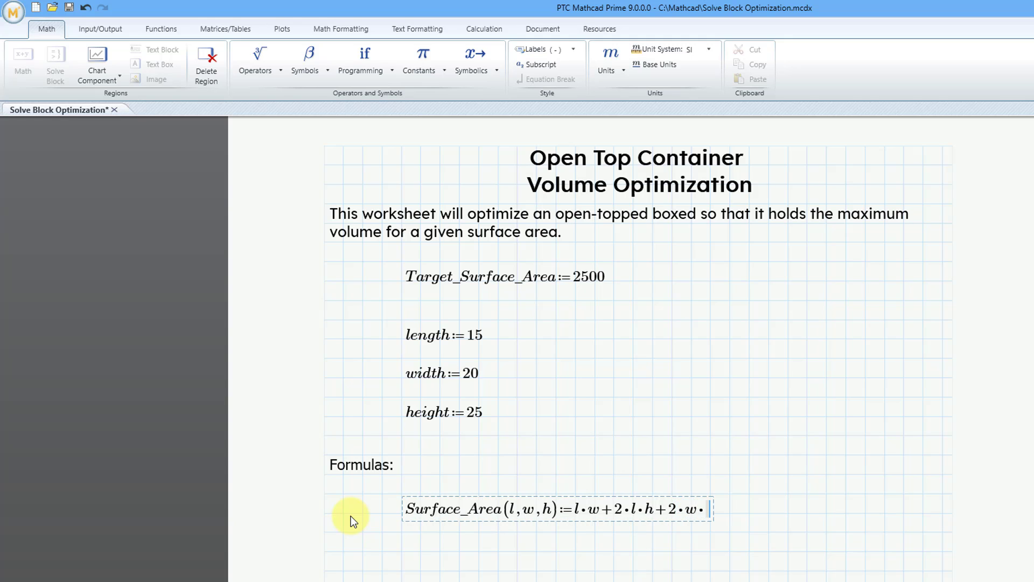
type("h")
key("Return")
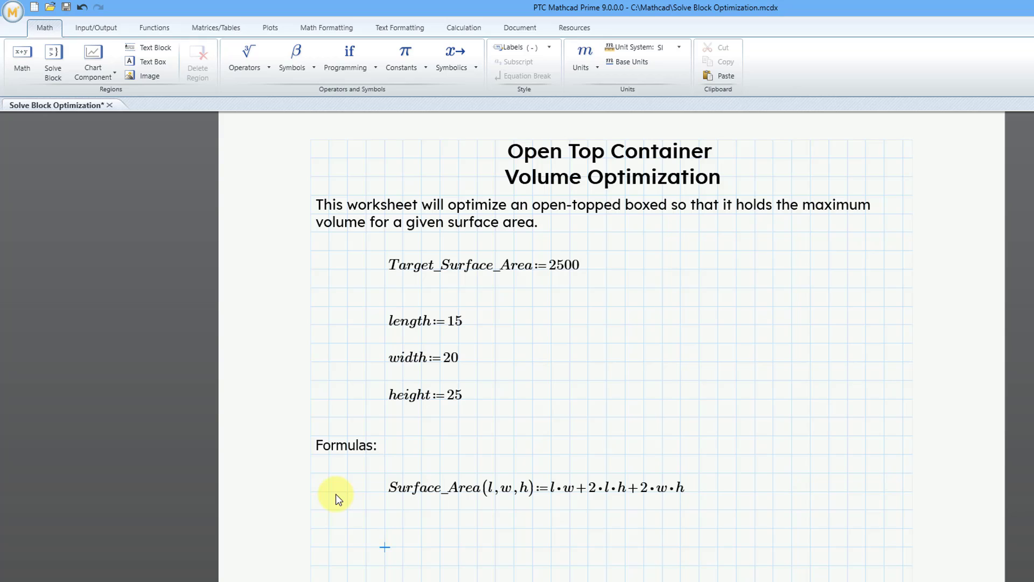
Define the function Volume(l,w,h) as l·w·h below the surface area formula.
type("Volu")
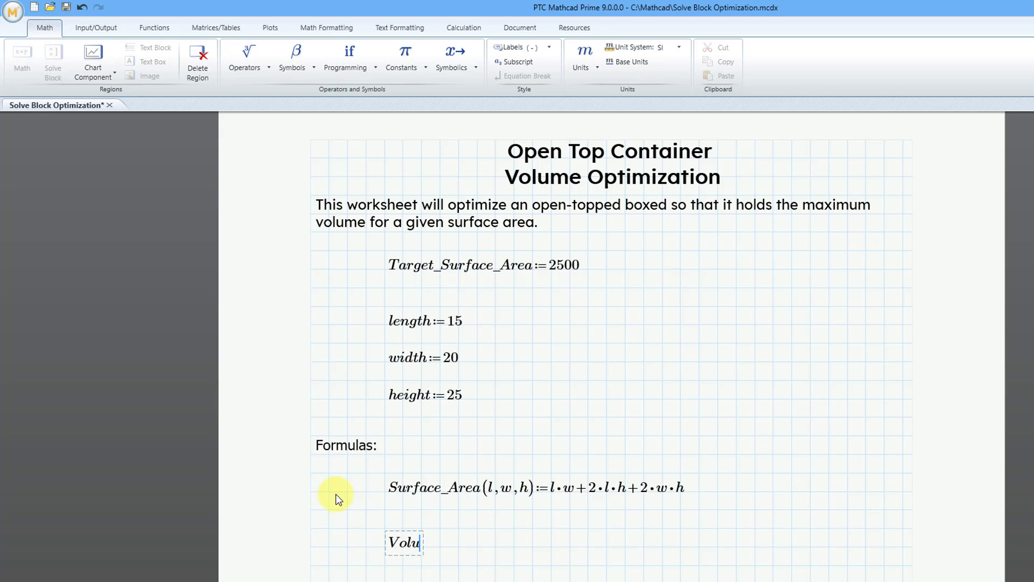
type("me(l,w,h")
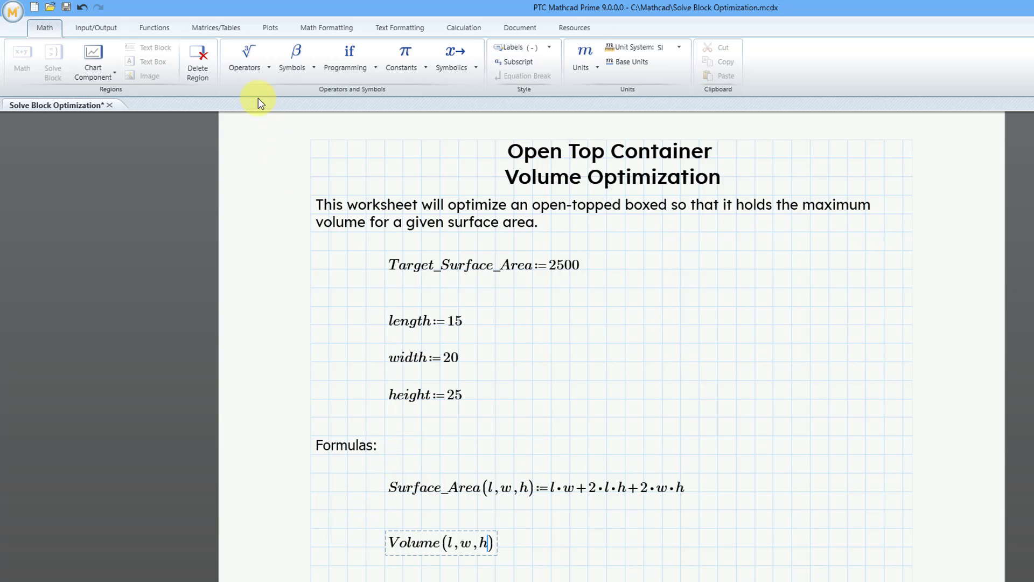
left_click(246, 73)
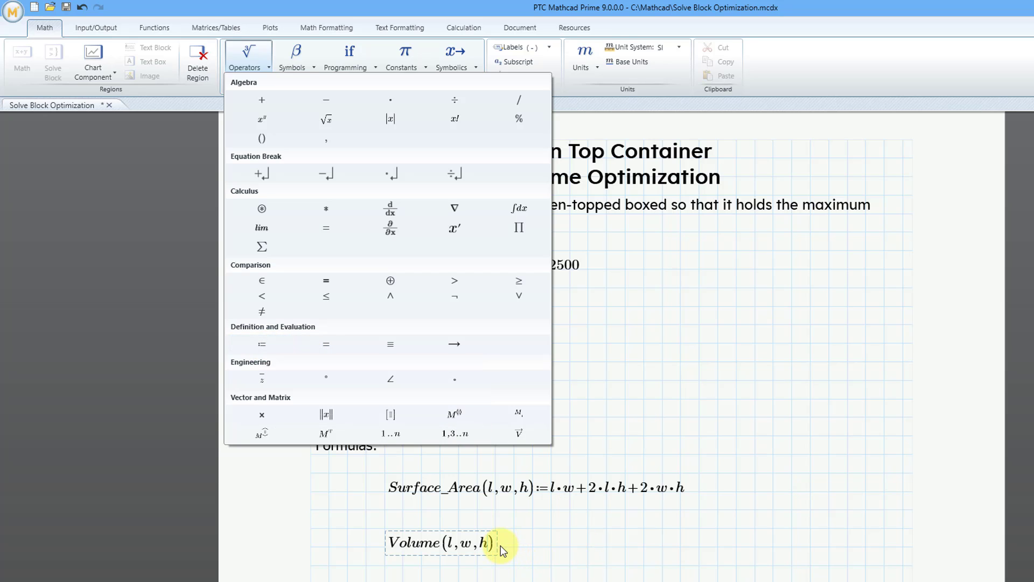
left_click(269, 344)
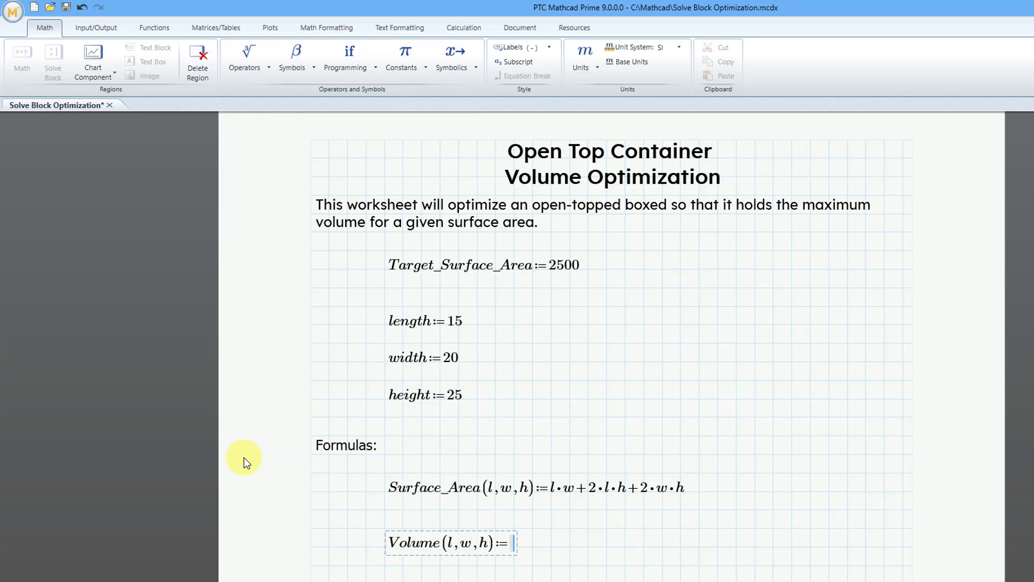
type("l*")
type("w*")
type("h")
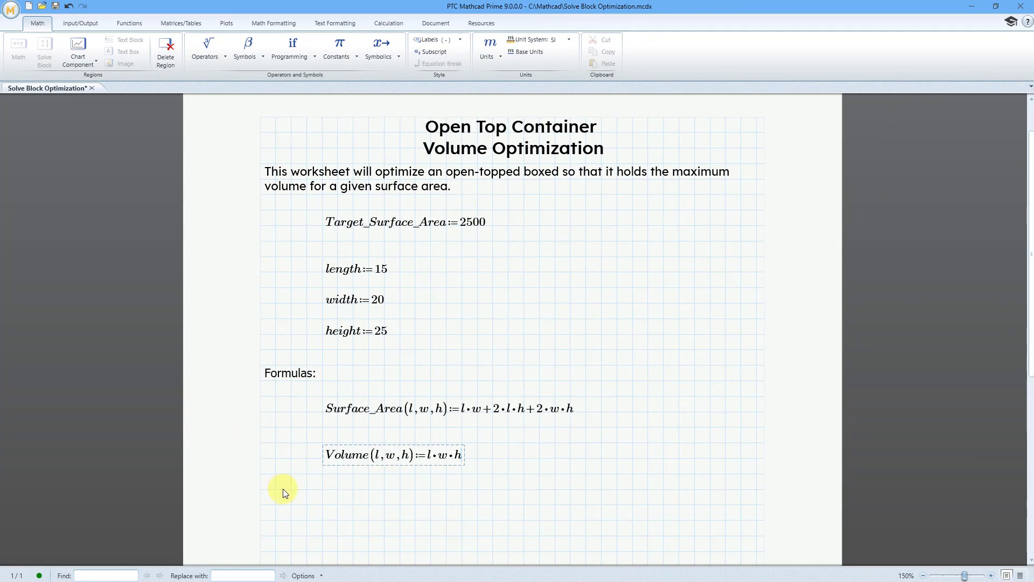
Insert a solve block in the empty area below the Volume function.
left_click(307, 489)
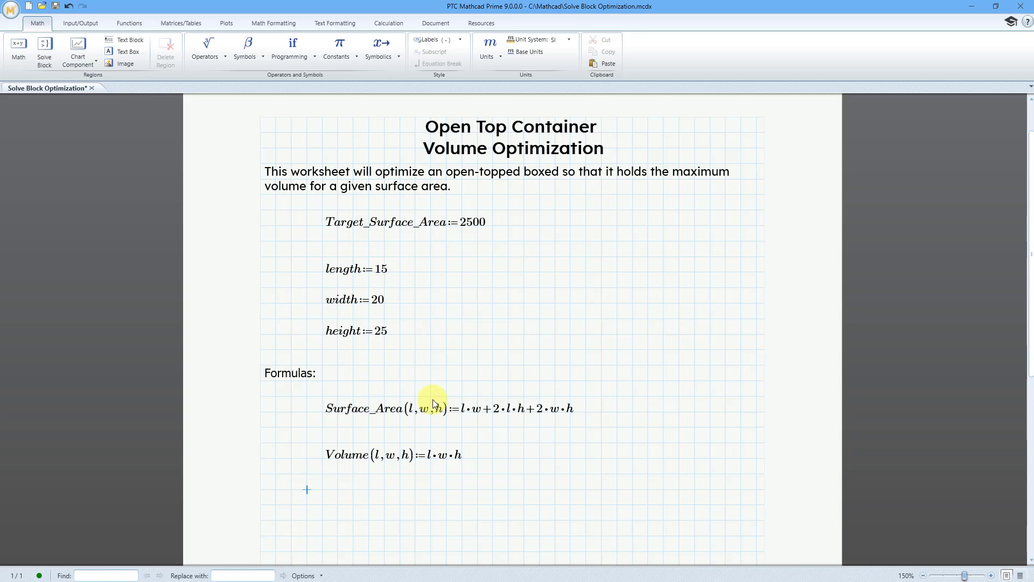
scroll(432, 402, "down", 1)
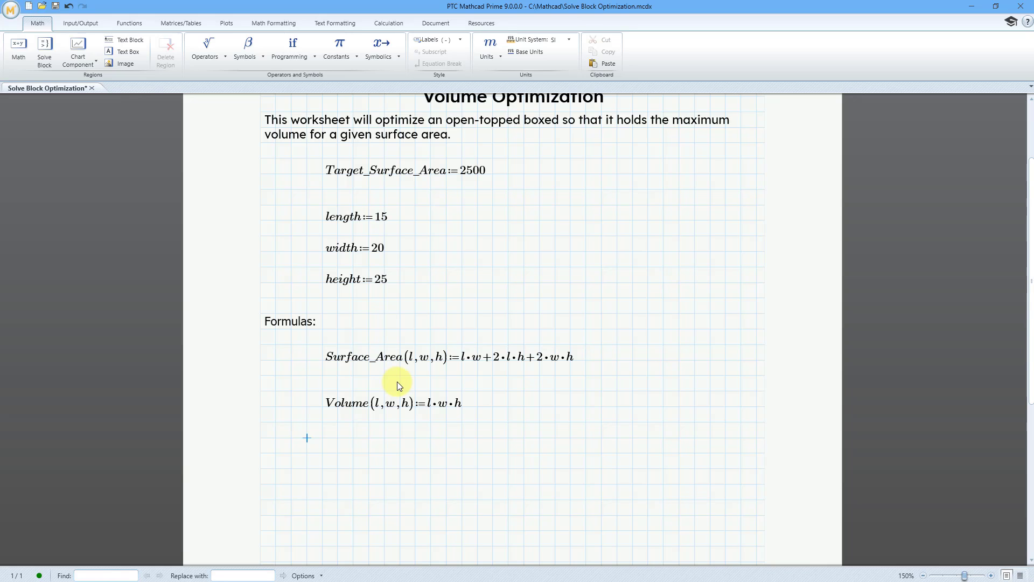
scroll(397, 381, "down", 1)
scroll(396, 380, "down", 2)
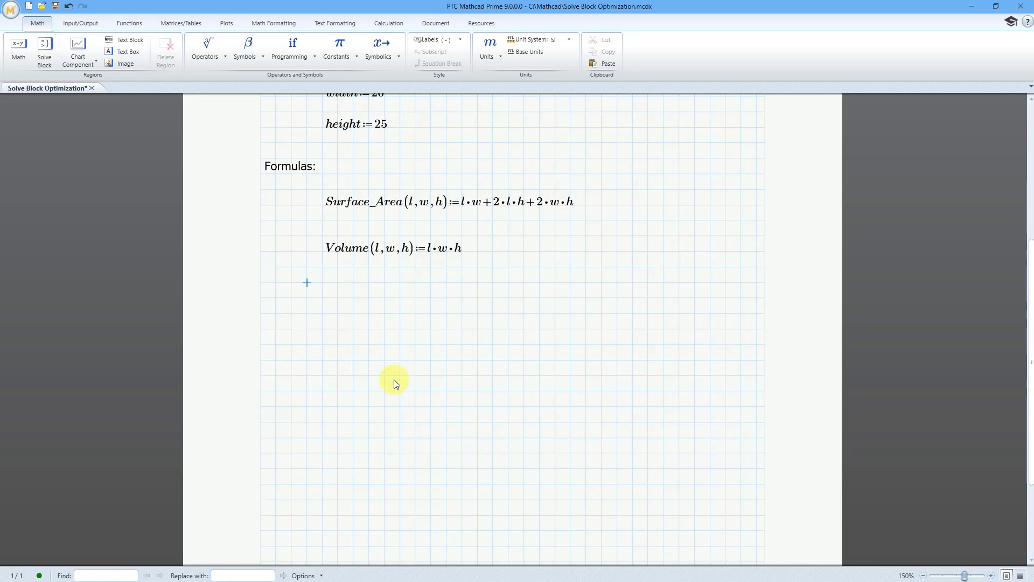
scroll(391, 381, "down", 1)
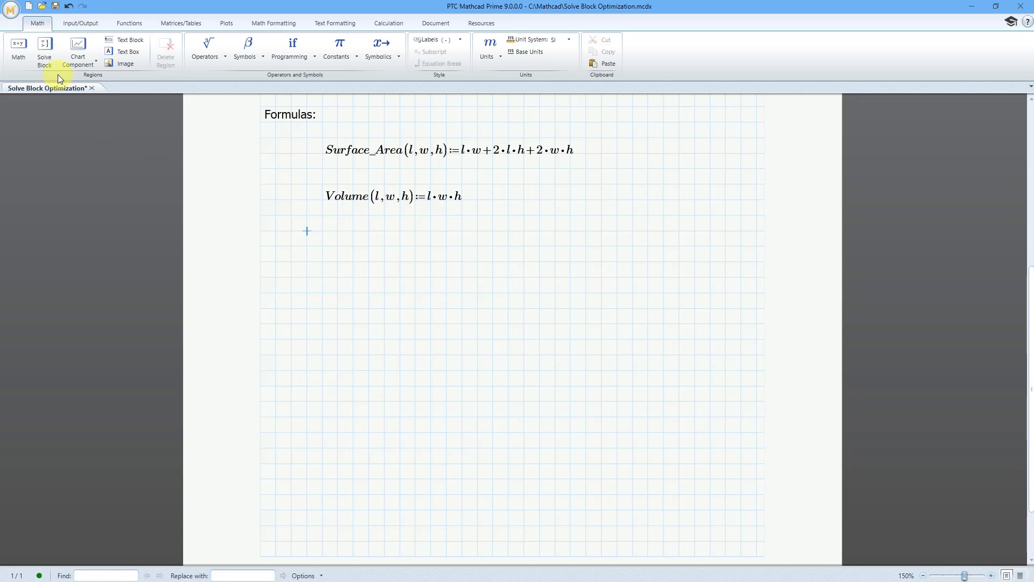
left_click(44, 63)
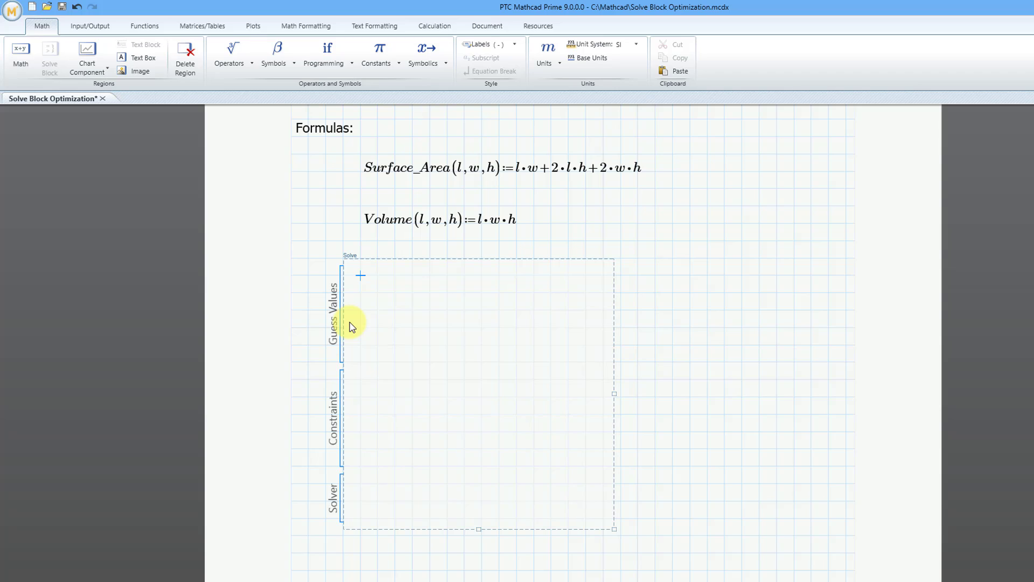
Enter Surface_Area(length,width,height) as the left side of an equation in the solve block's Constraints area.
left_click(377, 414)
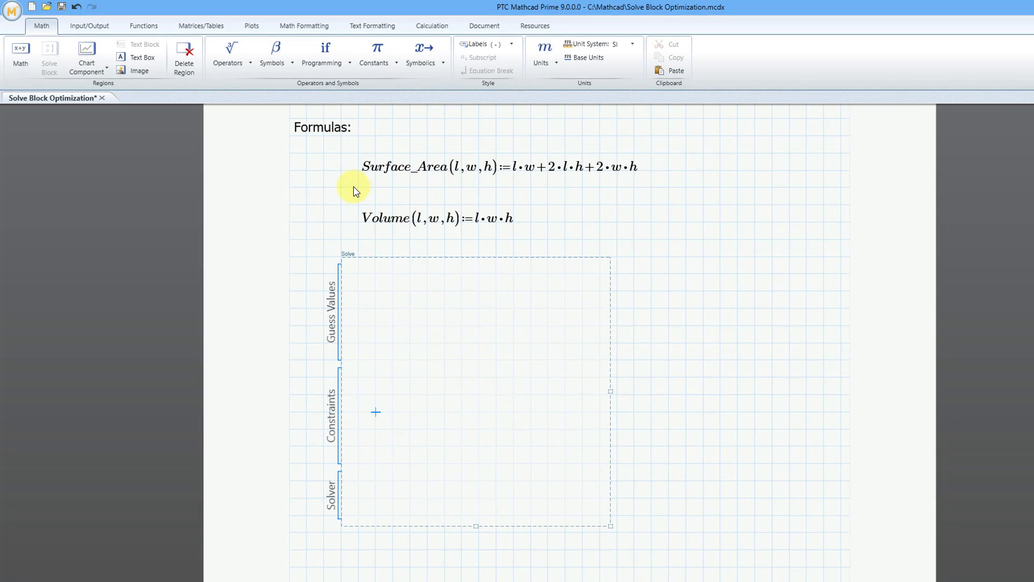
scroll(333, 200, "up", 1)
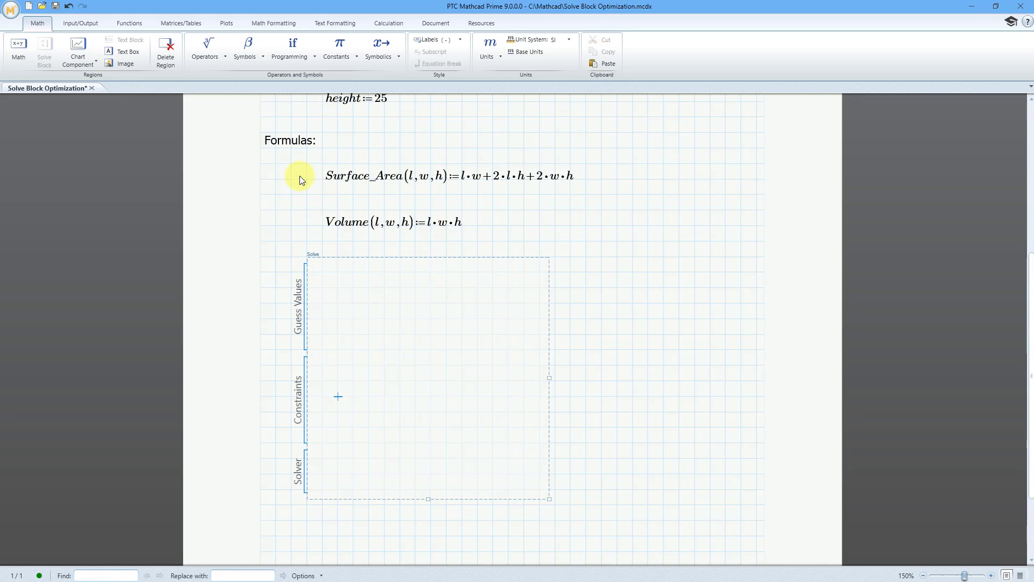
scroll(300, 176, "up", 5)
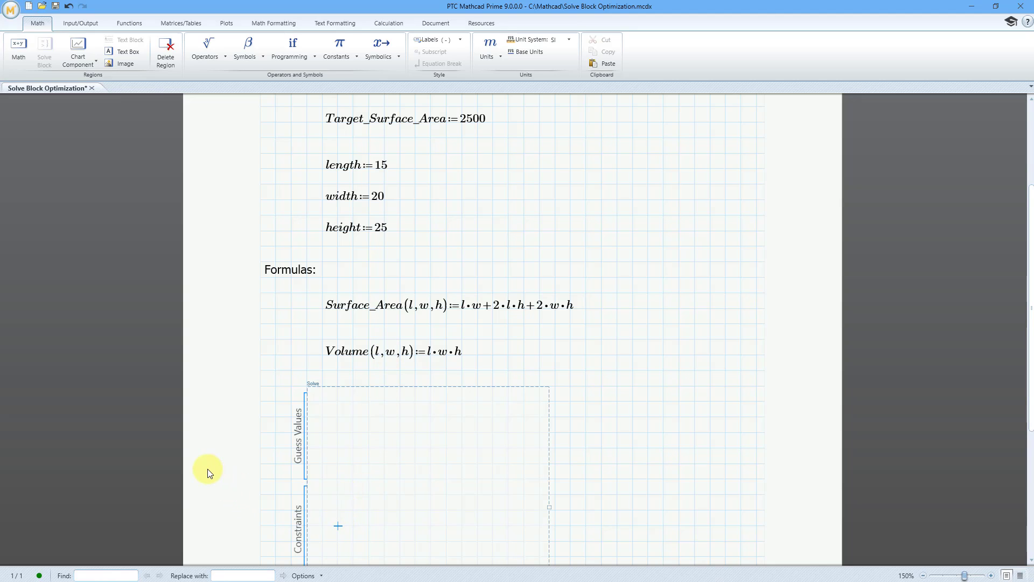
type("Surf")
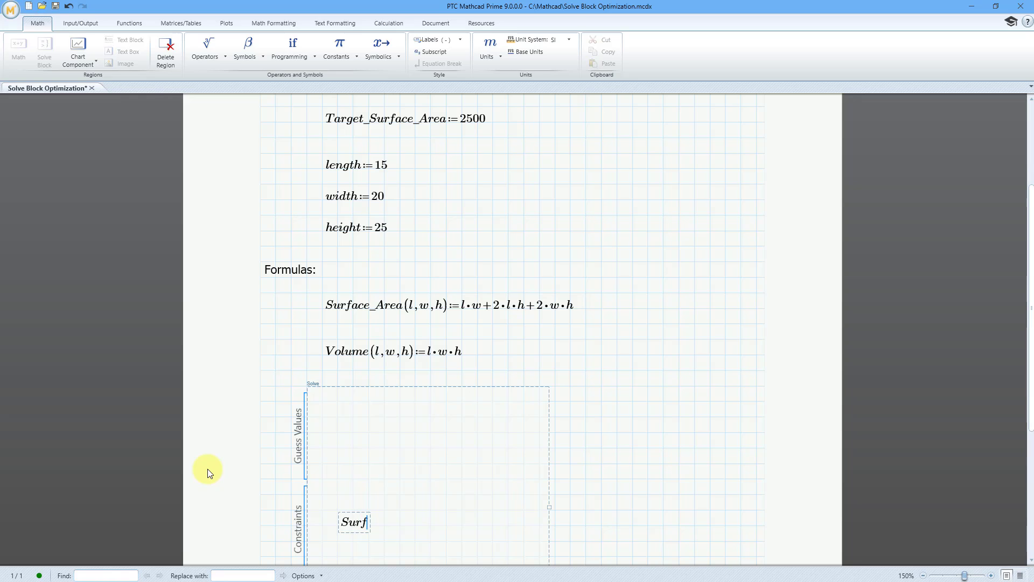
type("ace_Area(")
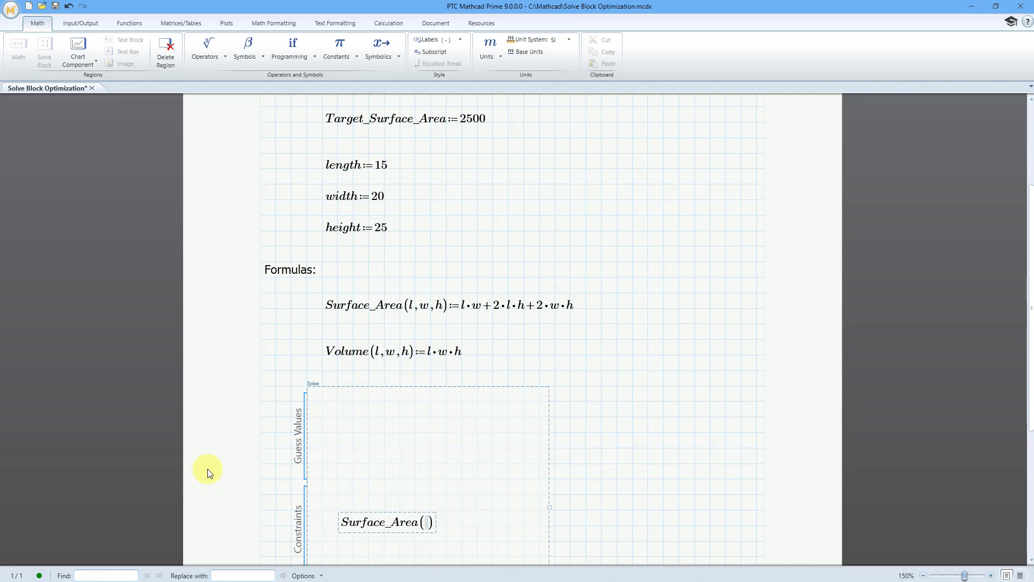
type("length,width,he")
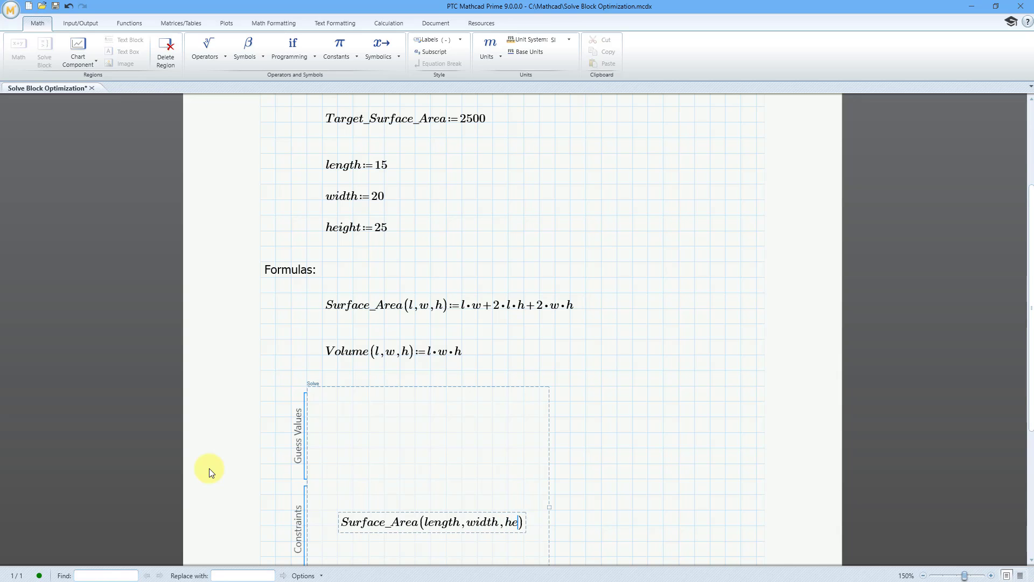
type("ight")
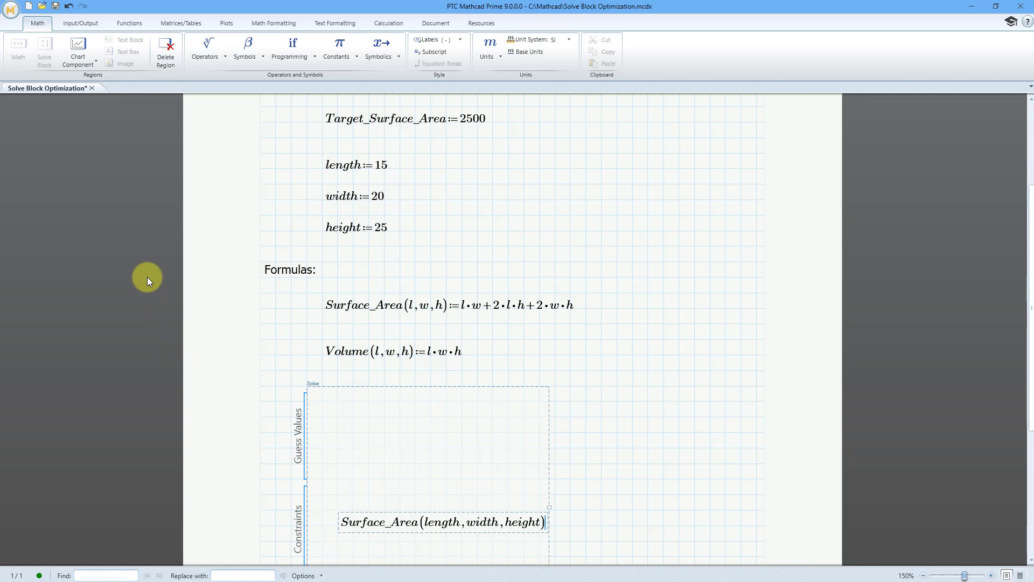
Complete the surface area constraint by setting it equal to Target_Surface_Area with the comparison Equal To operator.
left_click(215, 56)
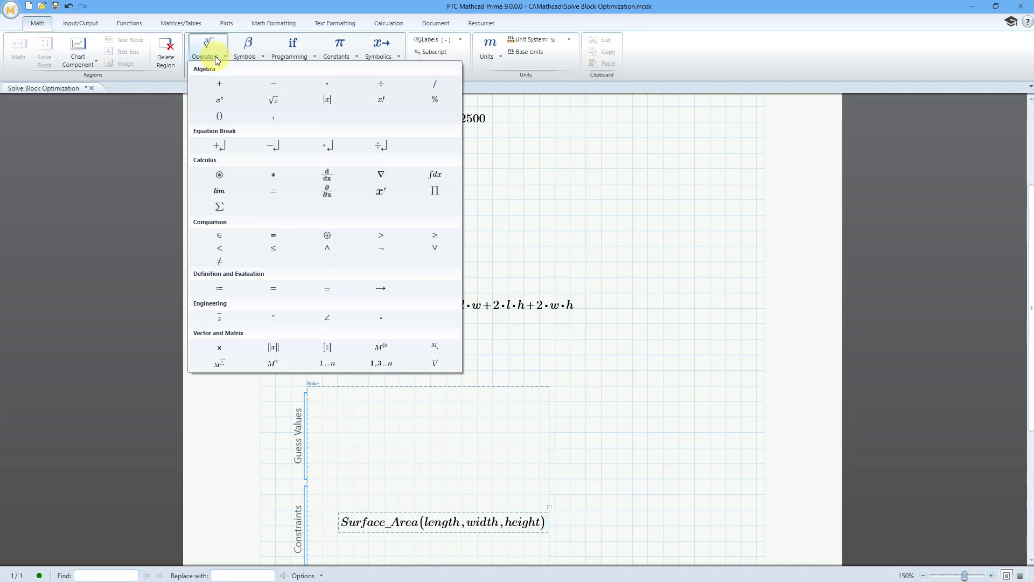
left_click(280, 235)
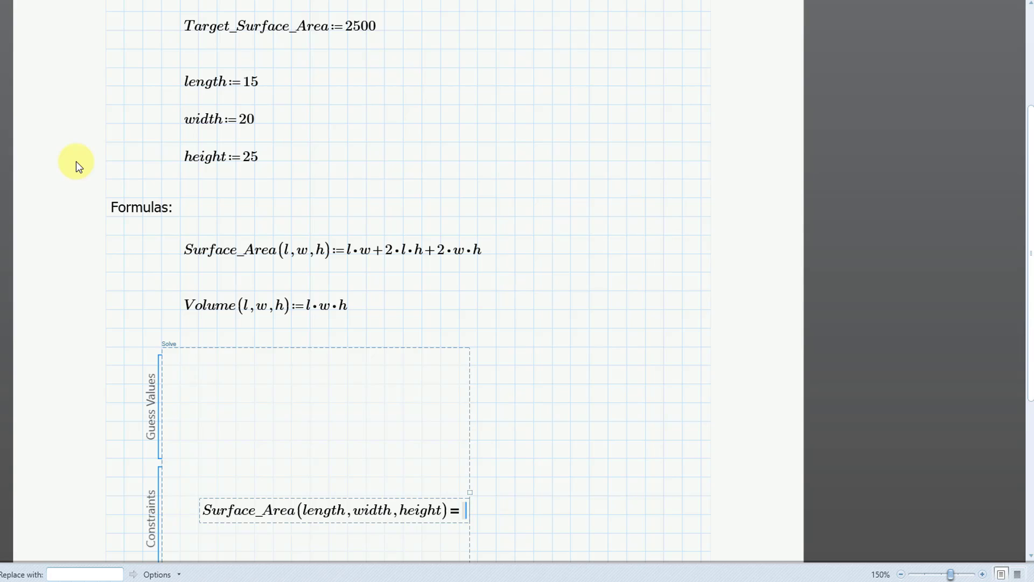
type("Target")
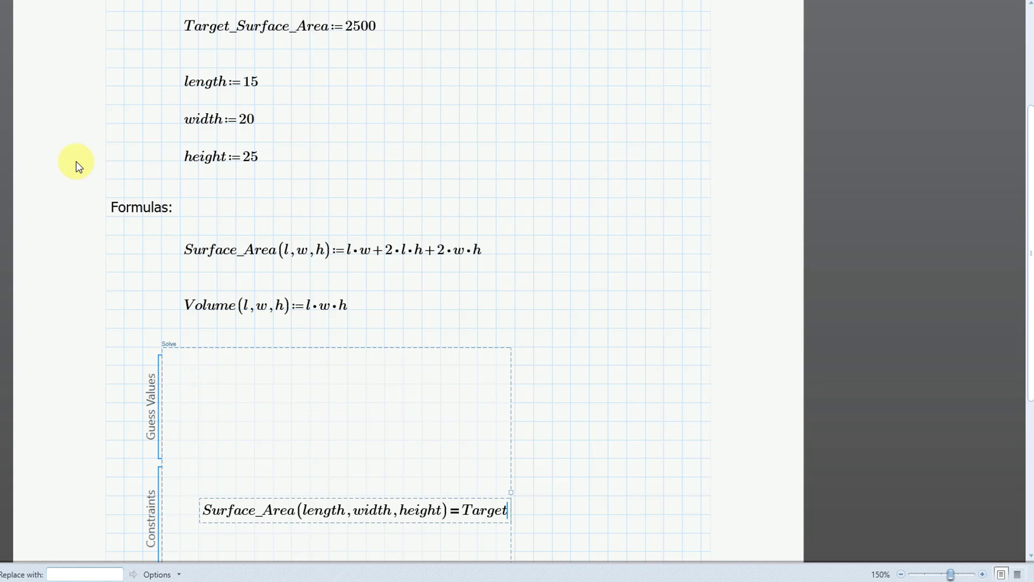
type("_Surface")
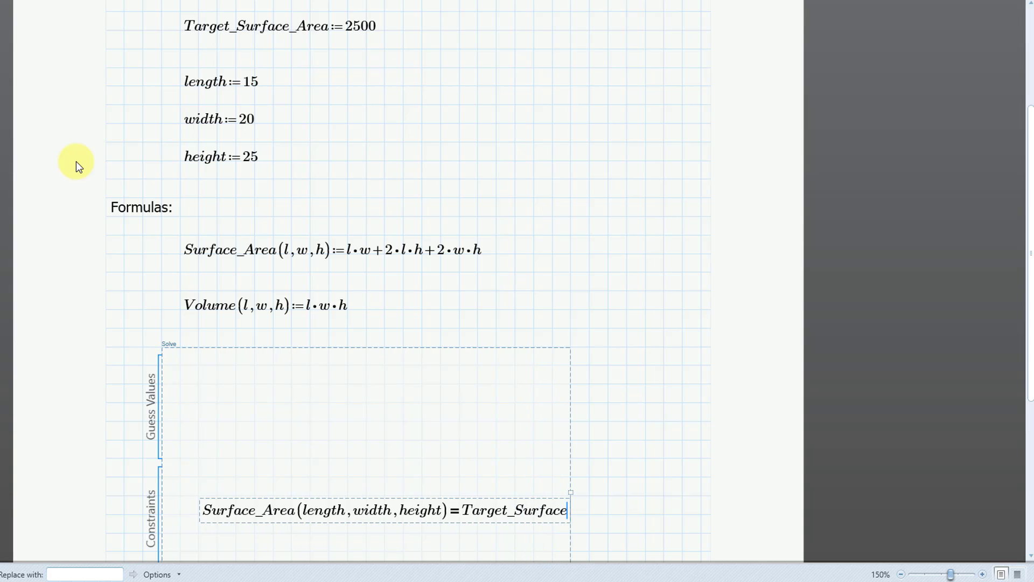
type("_Area")
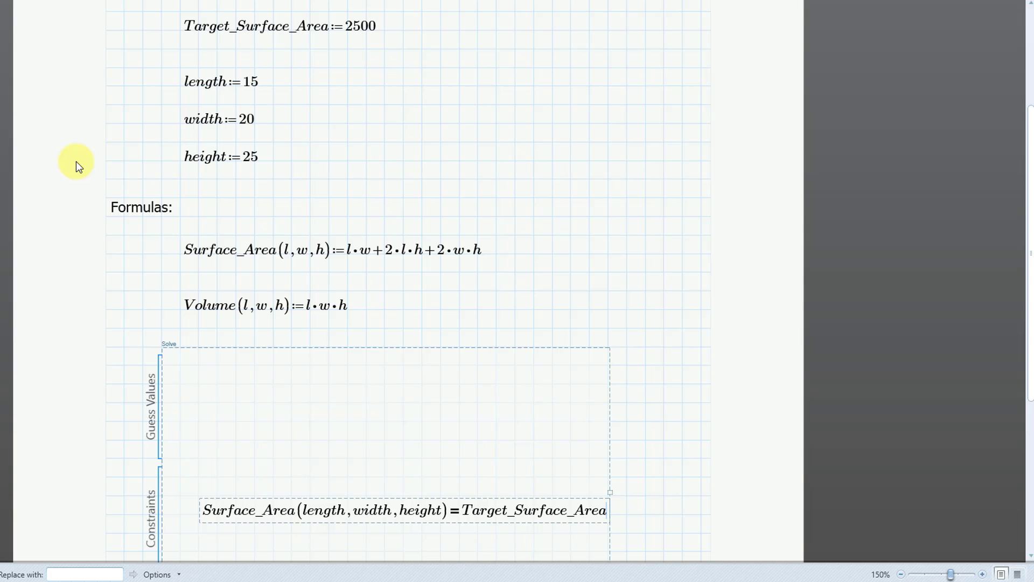
Add the constraint length>0 below the surface area constraint in the solve block.
scroll(134, 184, "down", 1)
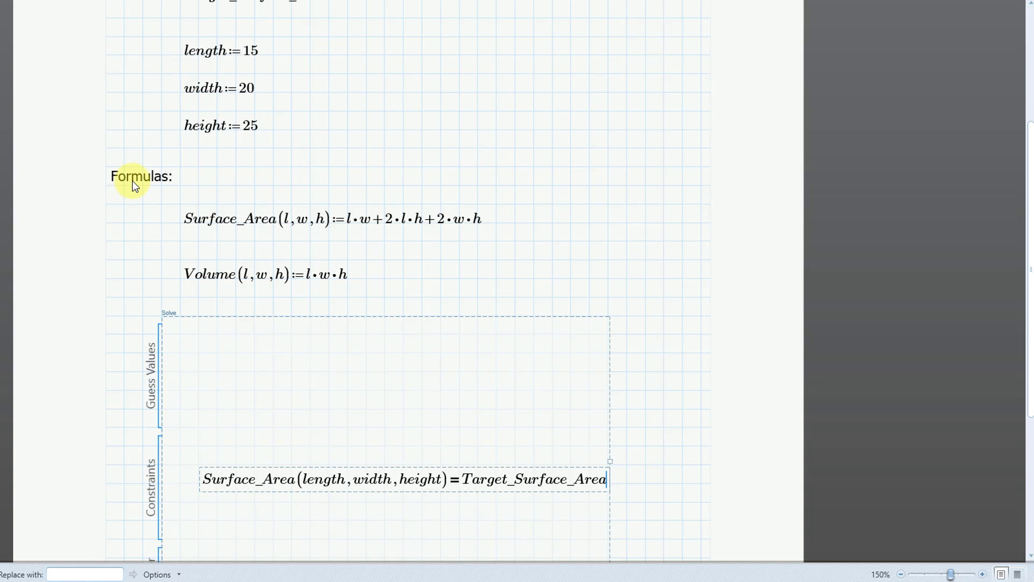
scroll(135, 186, "down", 4)
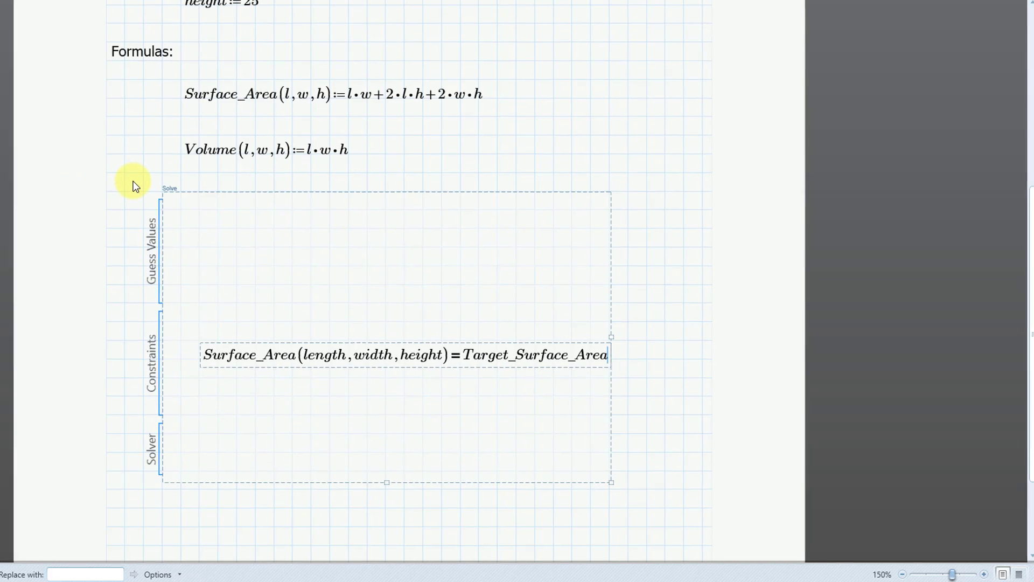
key("Return")
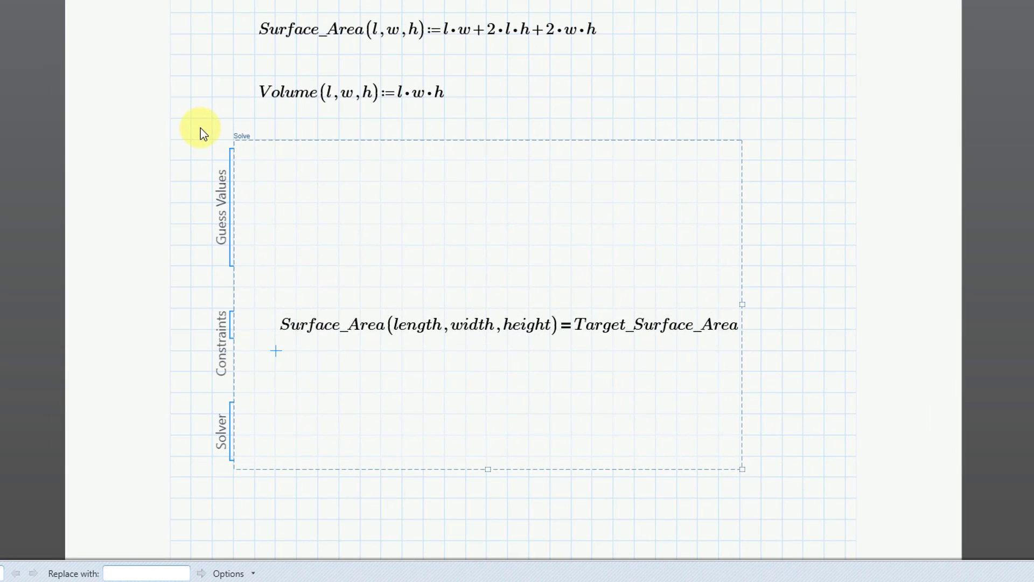
key("Down")
type("length>")
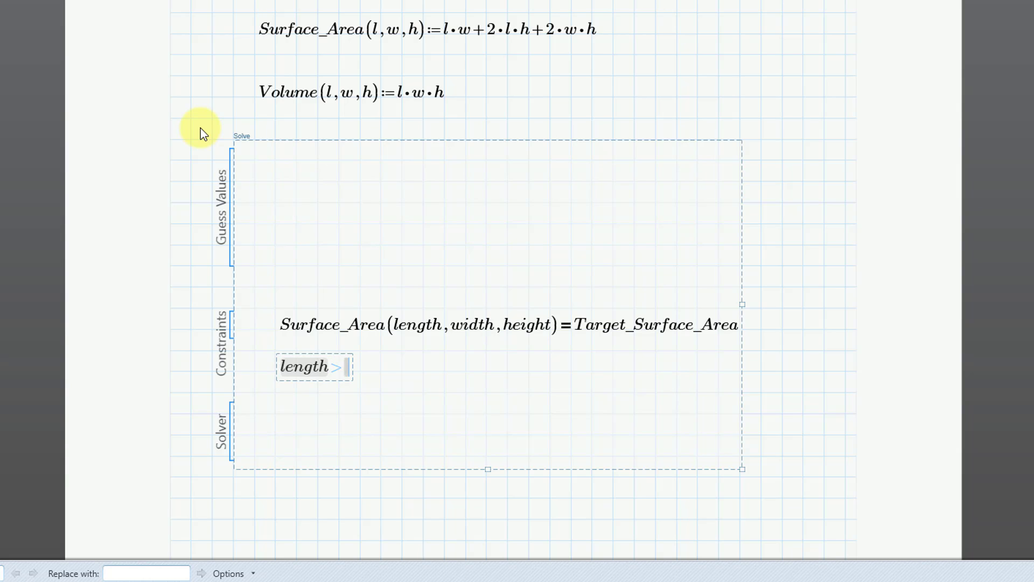
type("0")
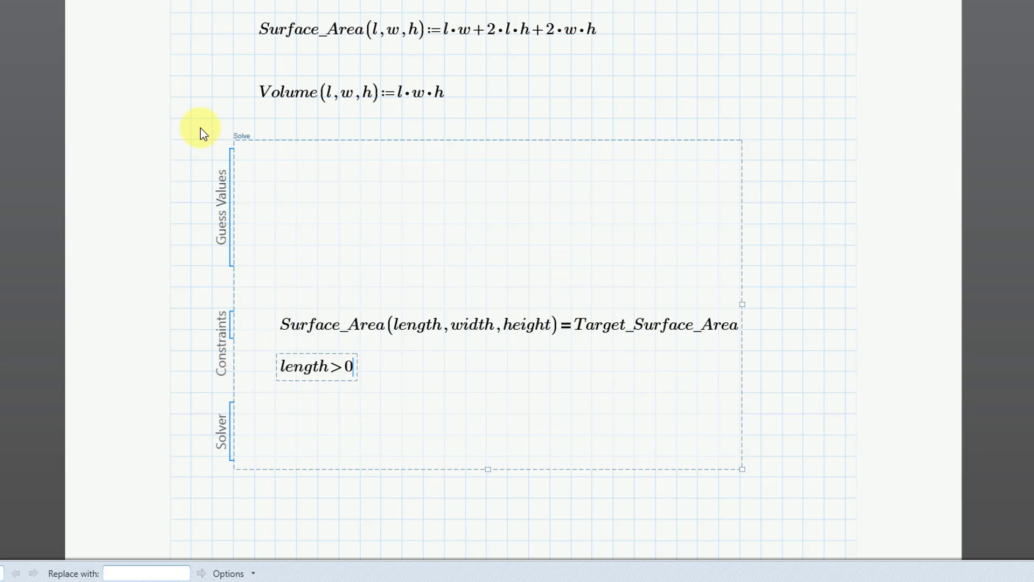
Add the constraints width>0 and height>0 on the same row as length>0, spaced apart.
key("Right")
key("Right")
key("Right")
key("Right")
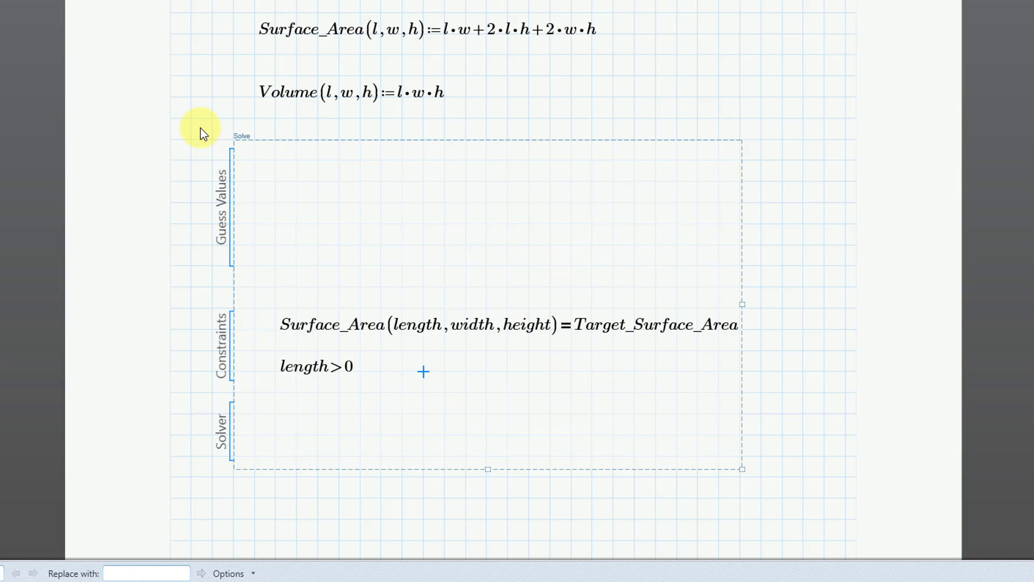
type("width>0")
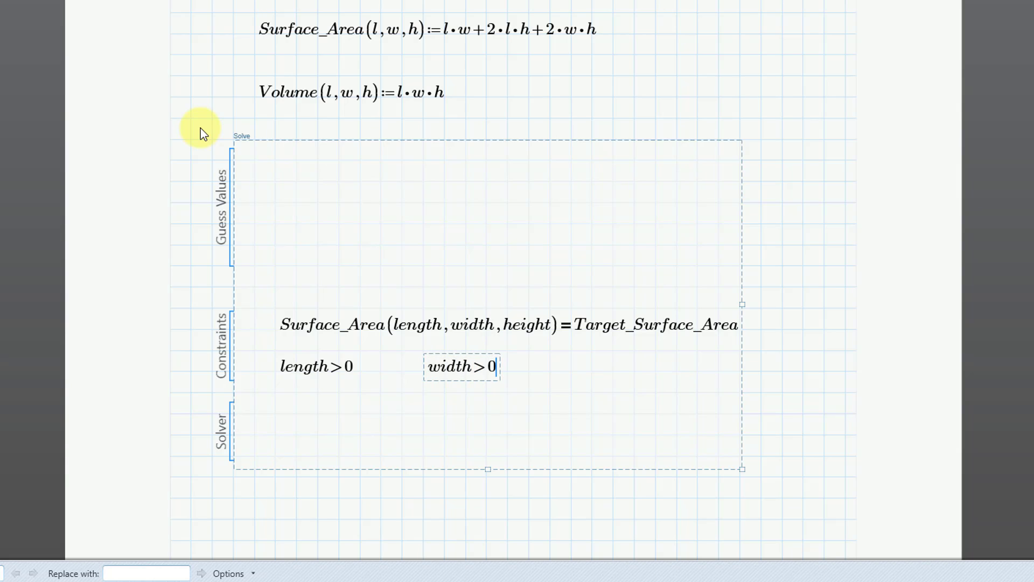
key("Right")
key("Right")
key("Right")
key("Right")
type("height")
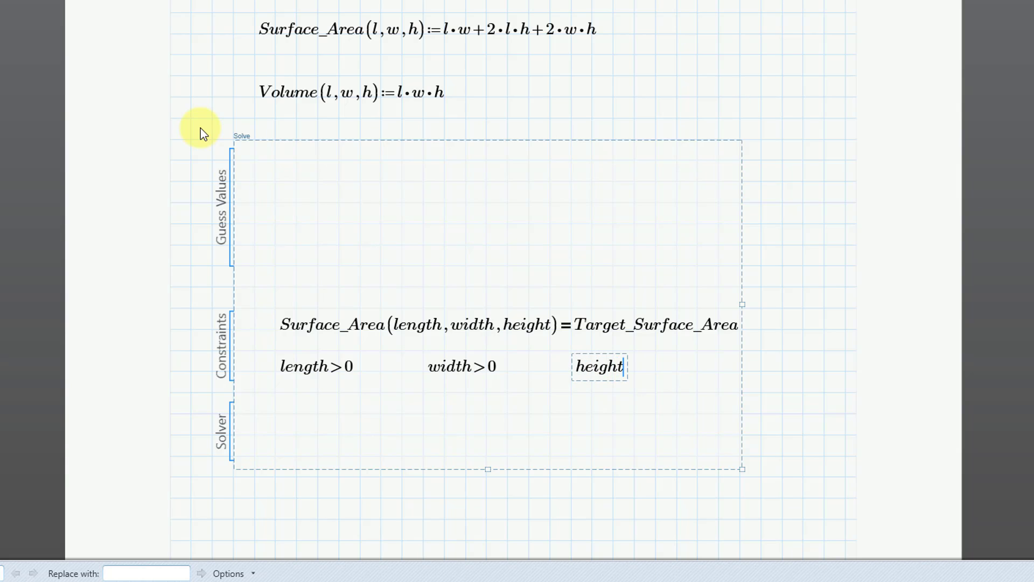
type(">0")
key("Tab")
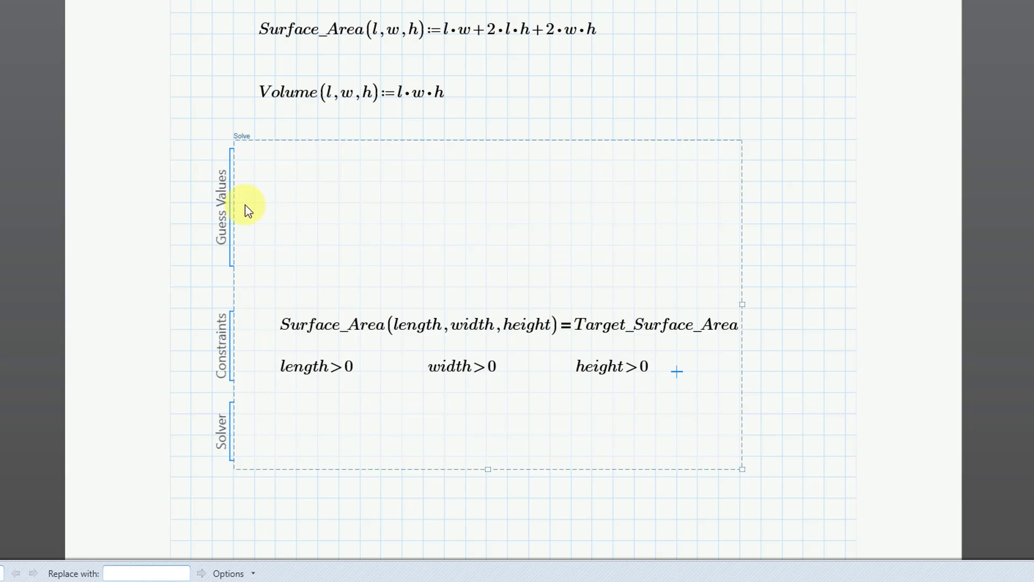
Insert a 3x1 matrix in the Solver area of the solve block.
left_click(278, 433)
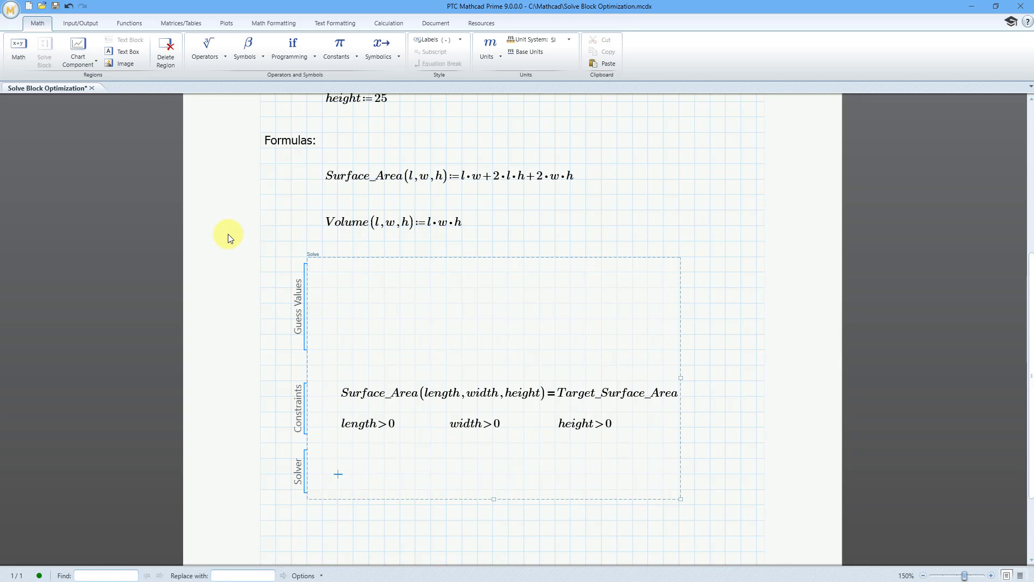
left_click(186, 22)
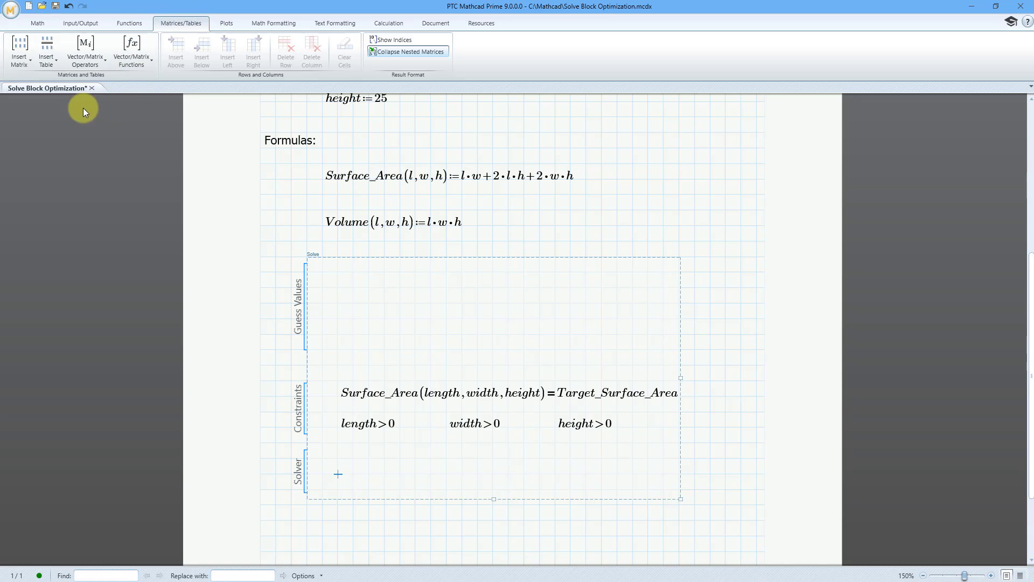
left_click(29, 62)
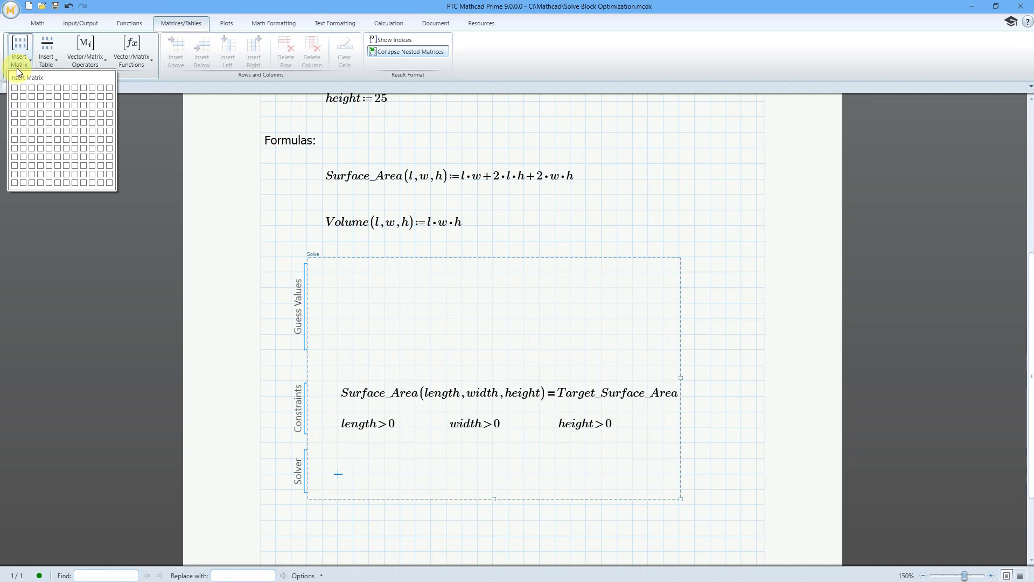
left_click(15, 110)
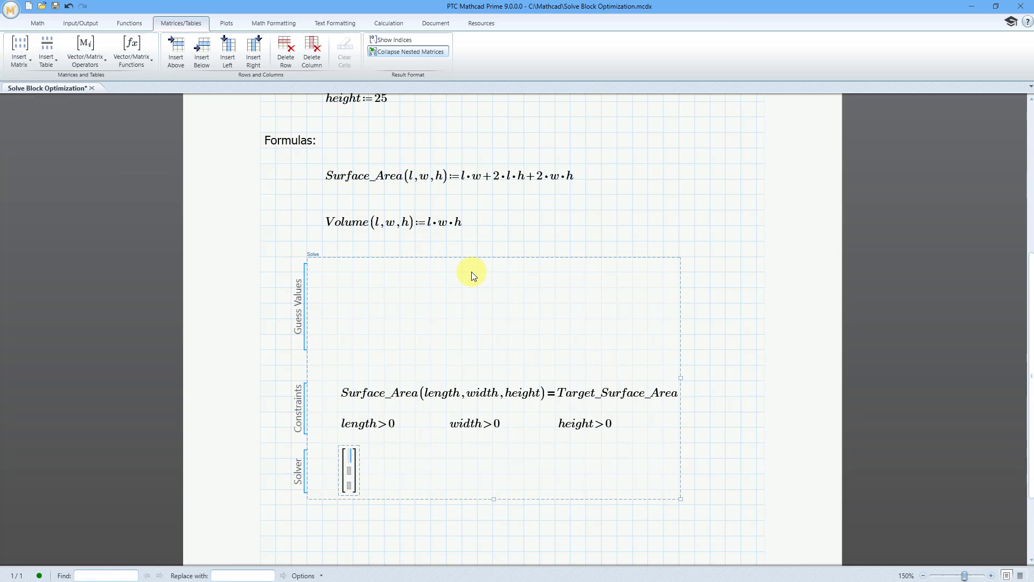
Fill the solver matrix with the variables length, width and height, one per row.
type("le")
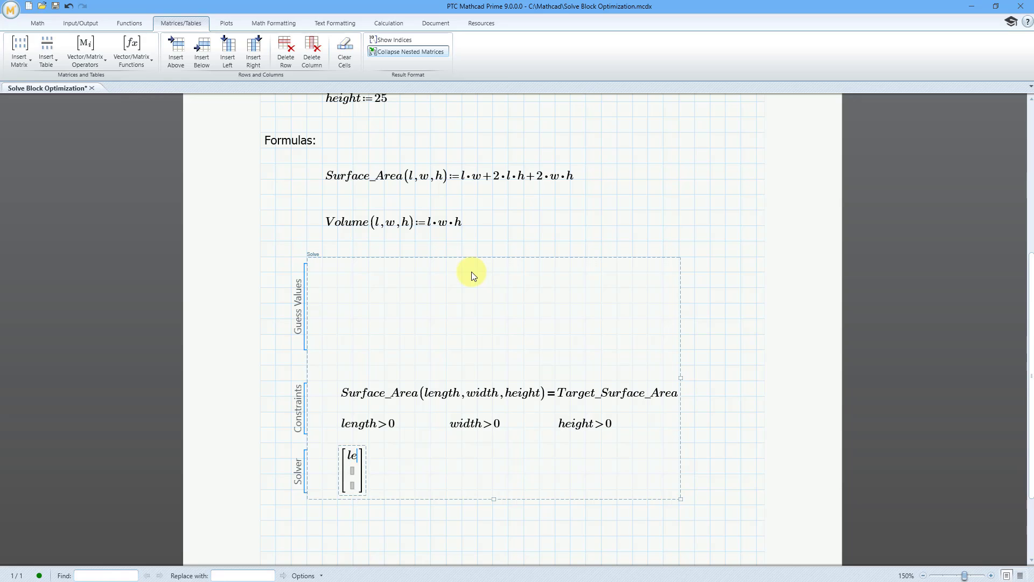
type("ngth")
key("Tab")
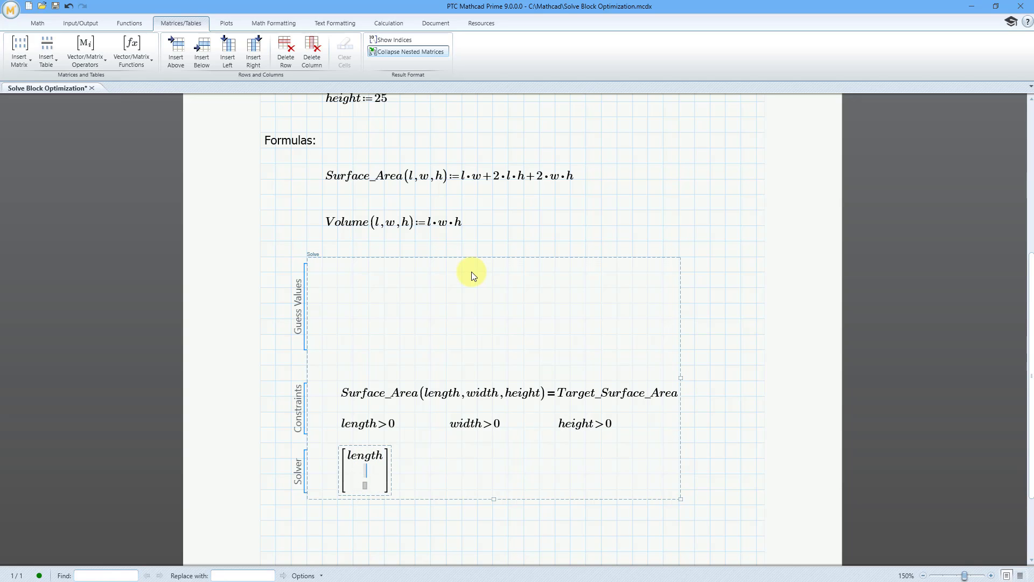
type("width")
key("Tab")
type("height")
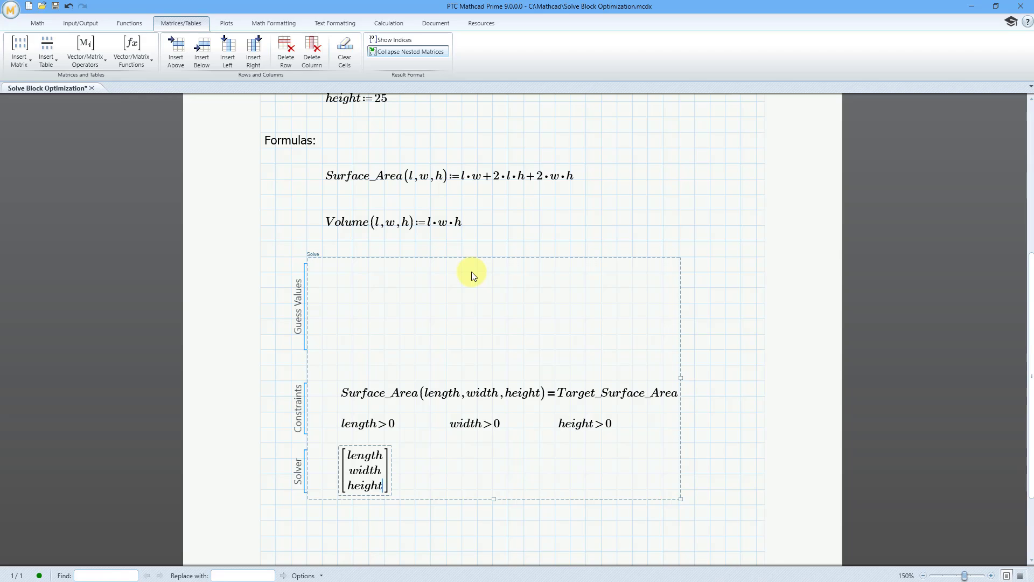
Append the definition operator (:=) after the whole length, width and height matrix.
key("Right")
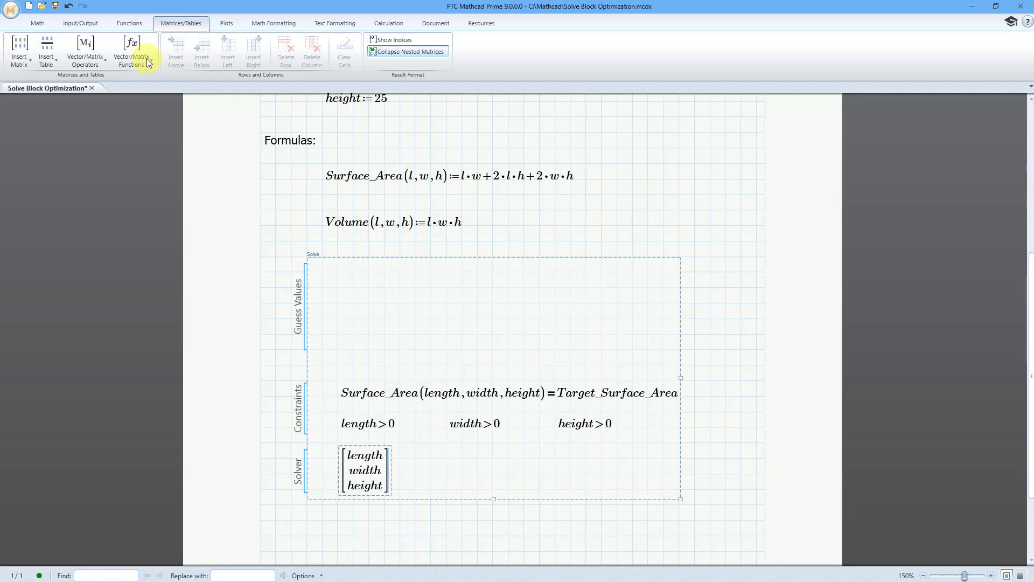
left_click(39, 23)
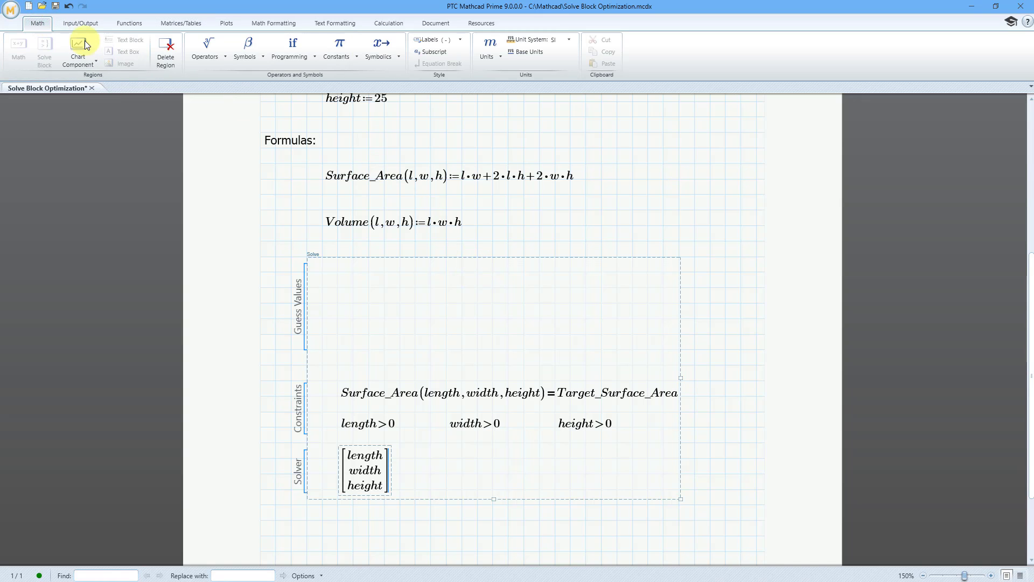
left_click(208, 60)
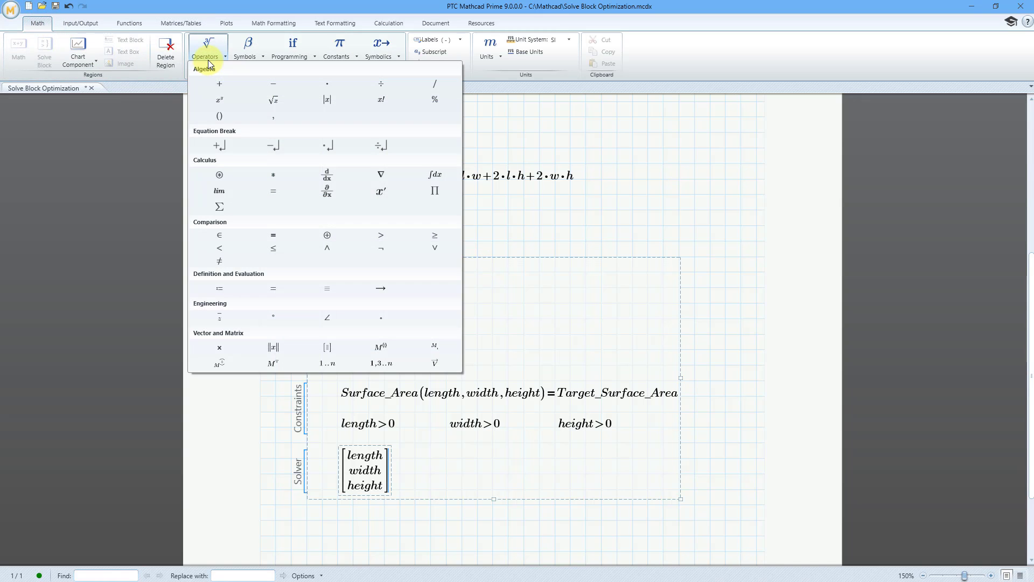
left_click(219, 288)
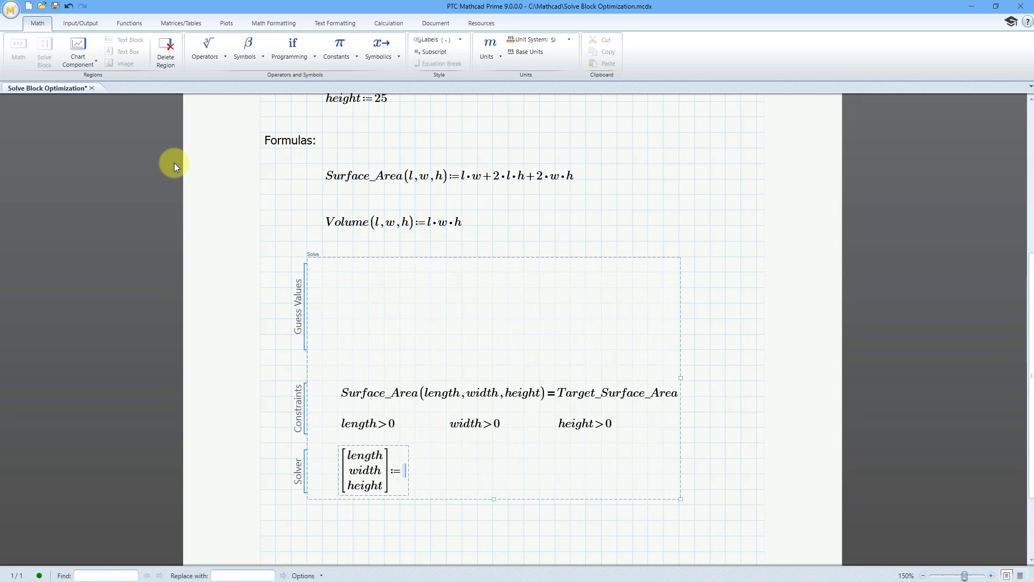
Show the list of all available functions and sort it alphabetically instead of by category.
left_click(129, 24)
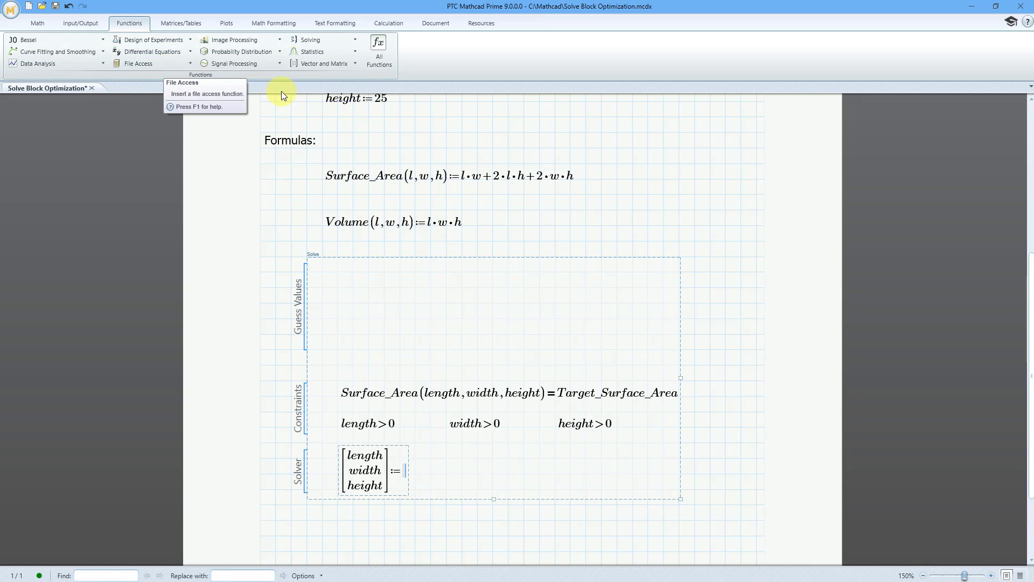
left_click(378, 57)
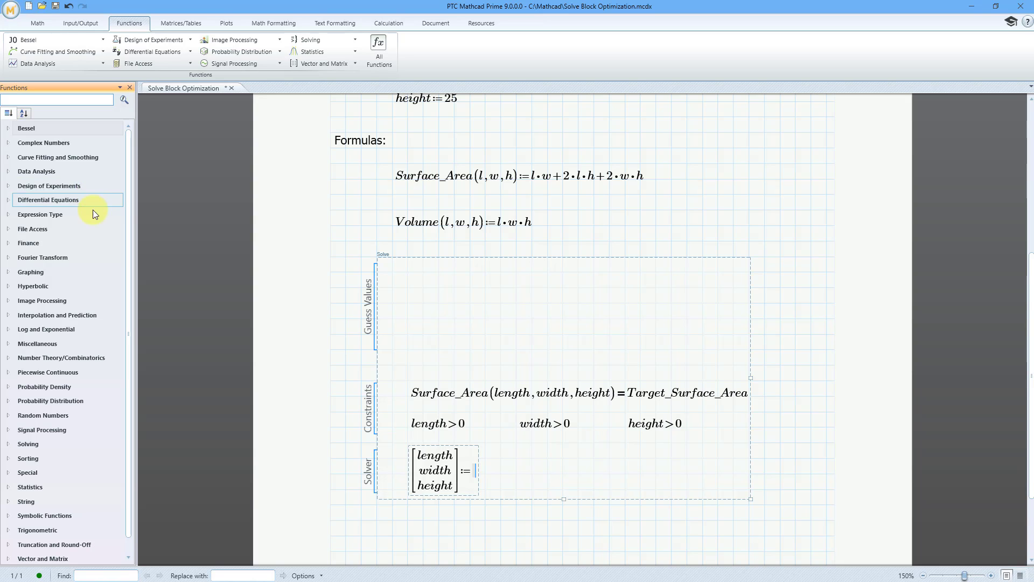
scroll(99, 226, "down", 1)
scroll(99, 226, "up", 1)
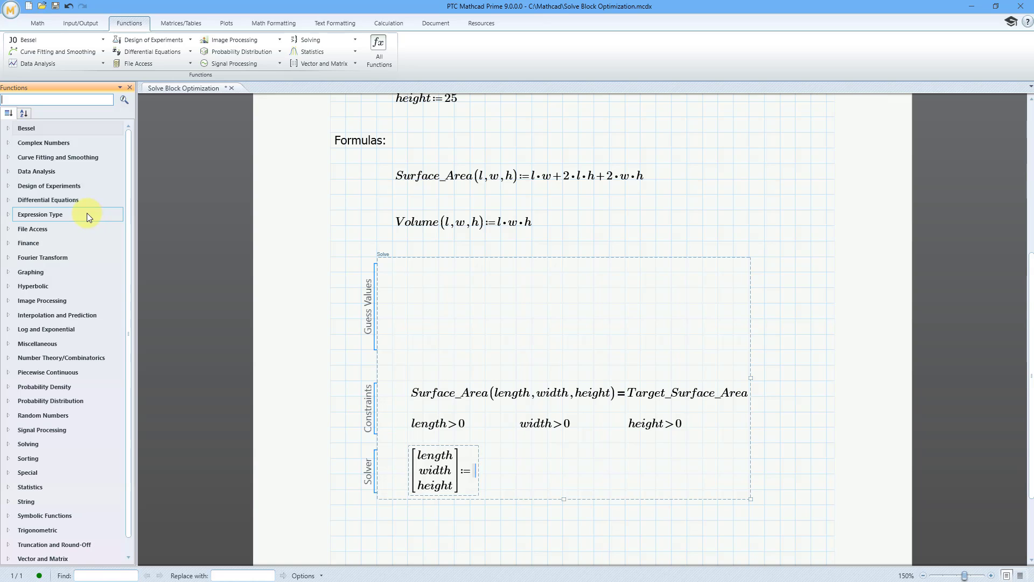
scroll(84, 221, "down", 1)
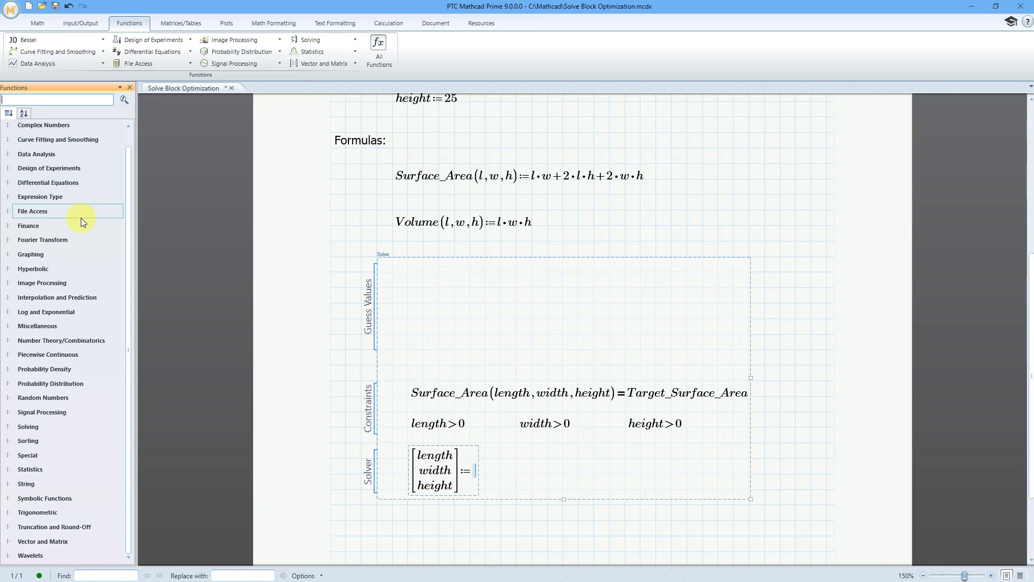
scroll(81, 218, "up", 1)
left_click(24, 114)
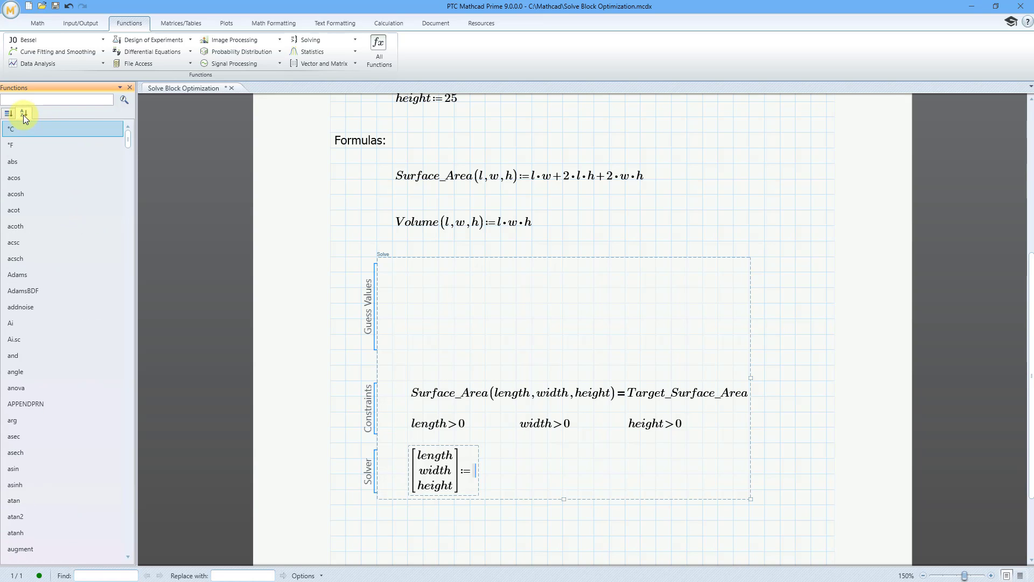
Search the function list for max and insert the maximize function after the solver matrix's definition operator.
left_click(83, 102)
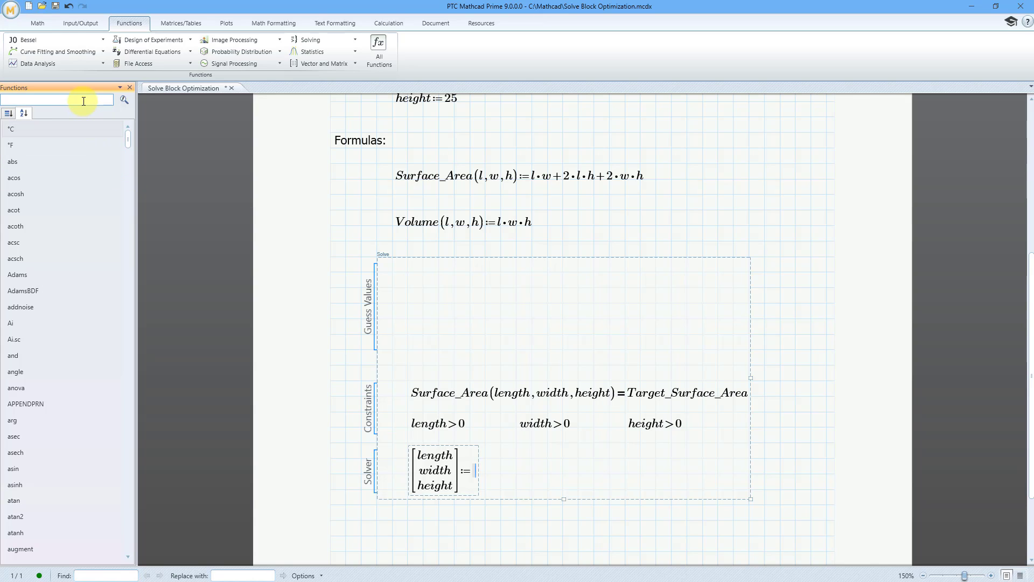
type("max")
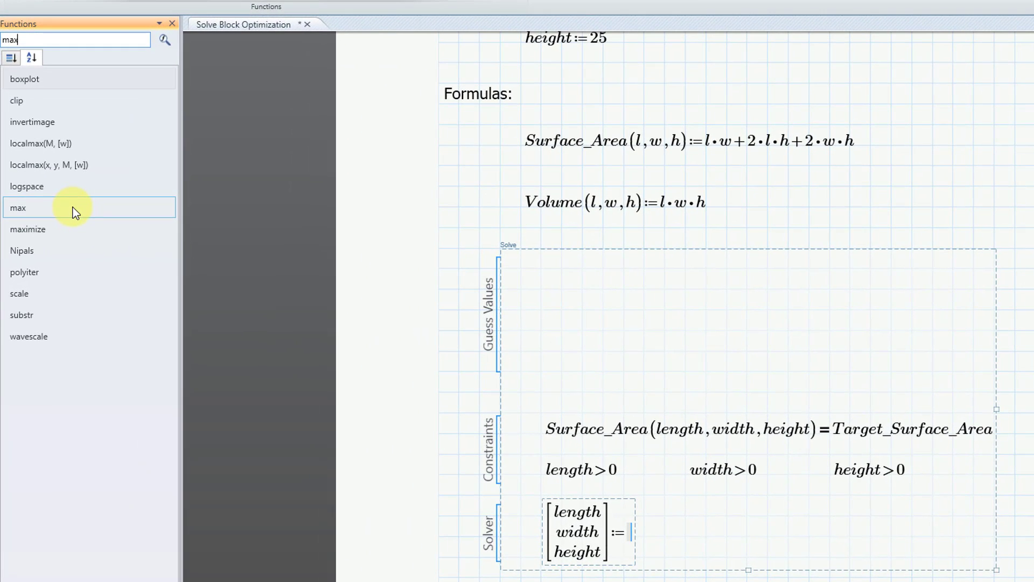
mouse_move(54, 227)
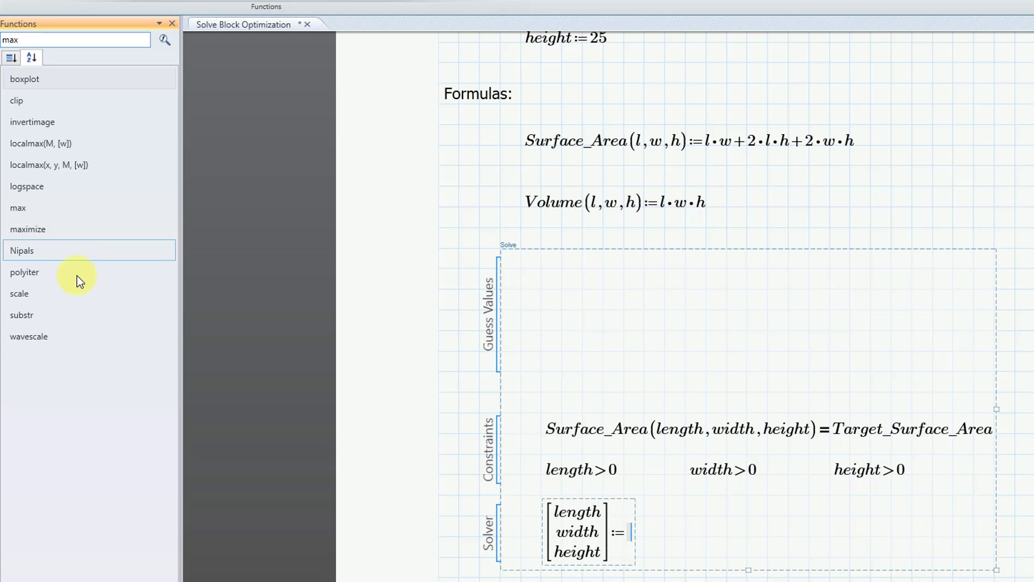
left_click(38, 231)
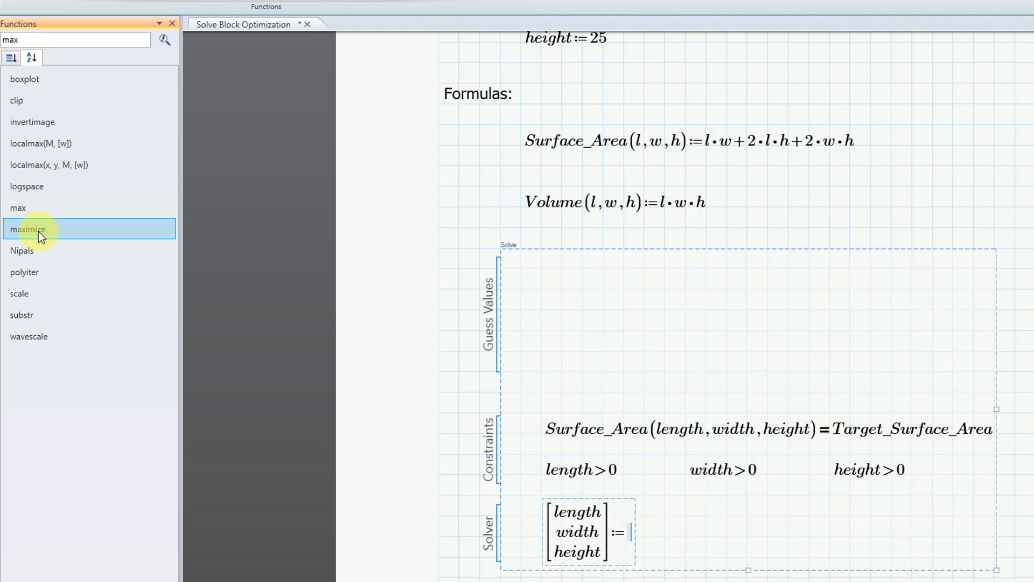
double_click(38, 231)
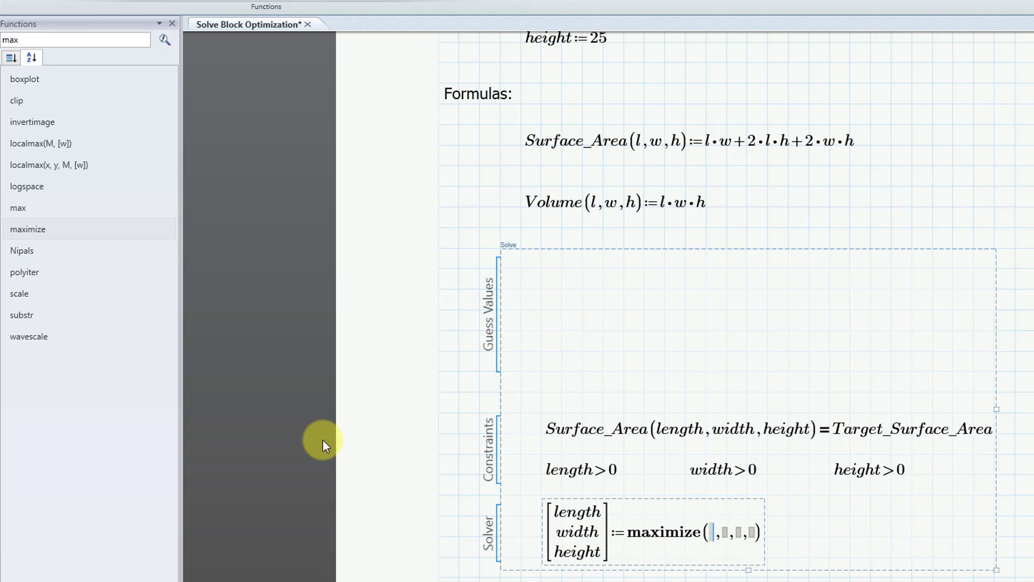
Fill the maximize function's arguments with Volume, length, width and height.
type("Volume")
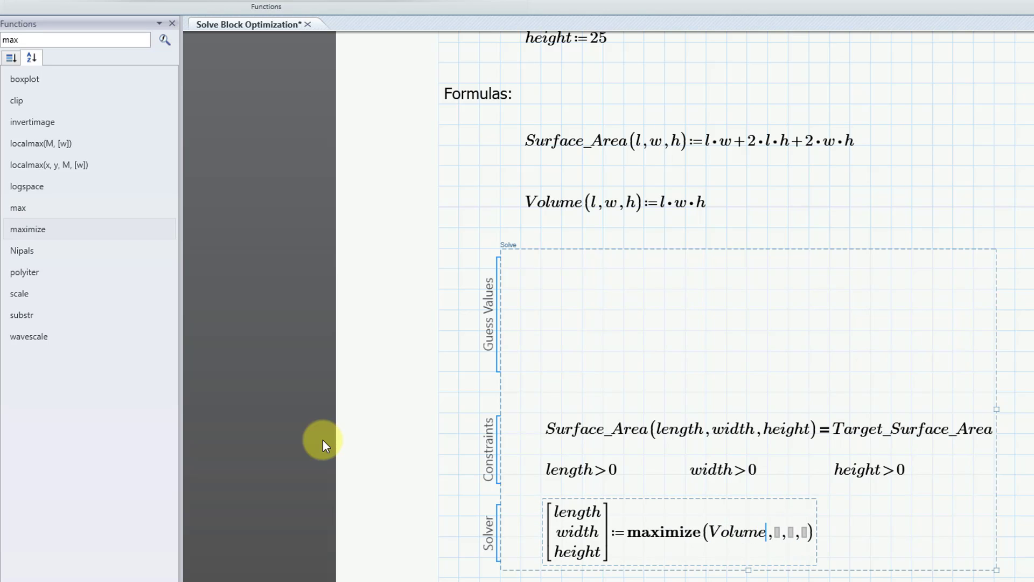
key("Right")
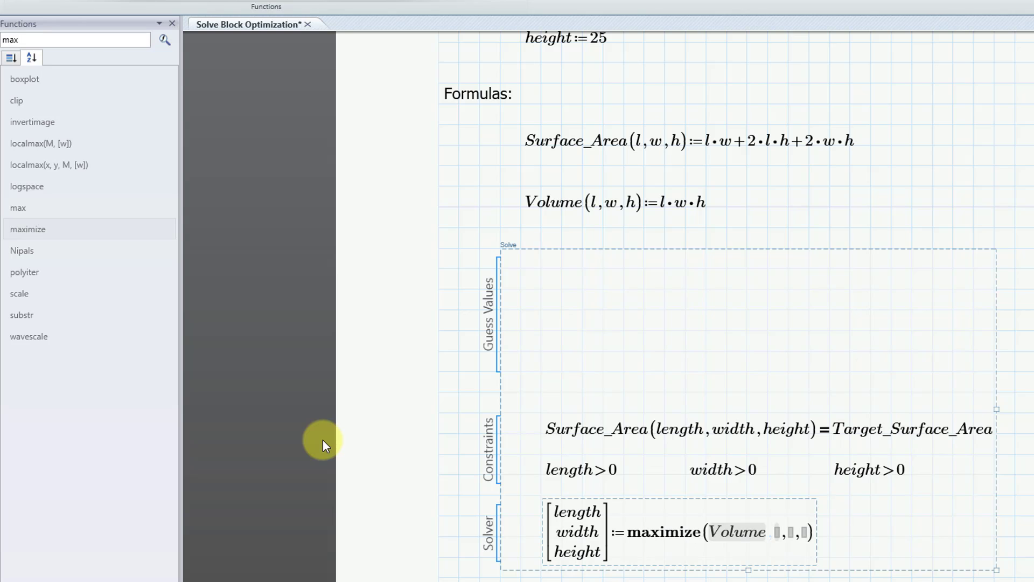
key("Right")
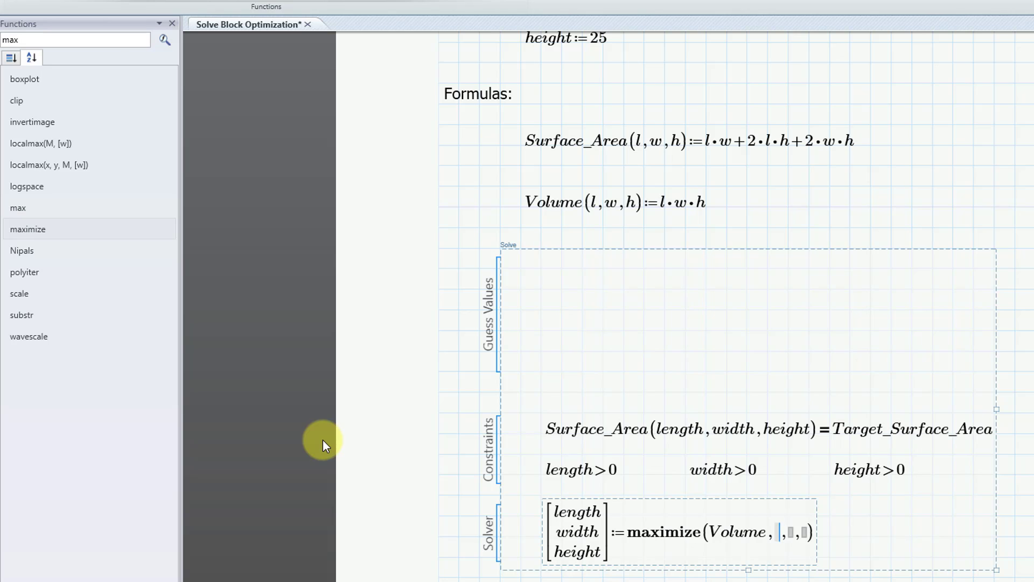
type("length")
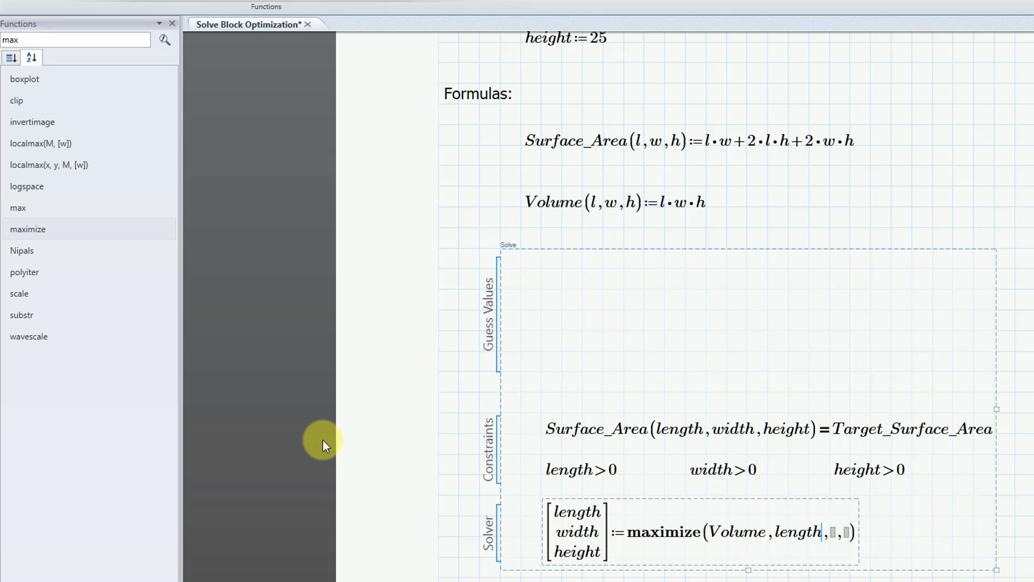
key("Tab")
type("width ")
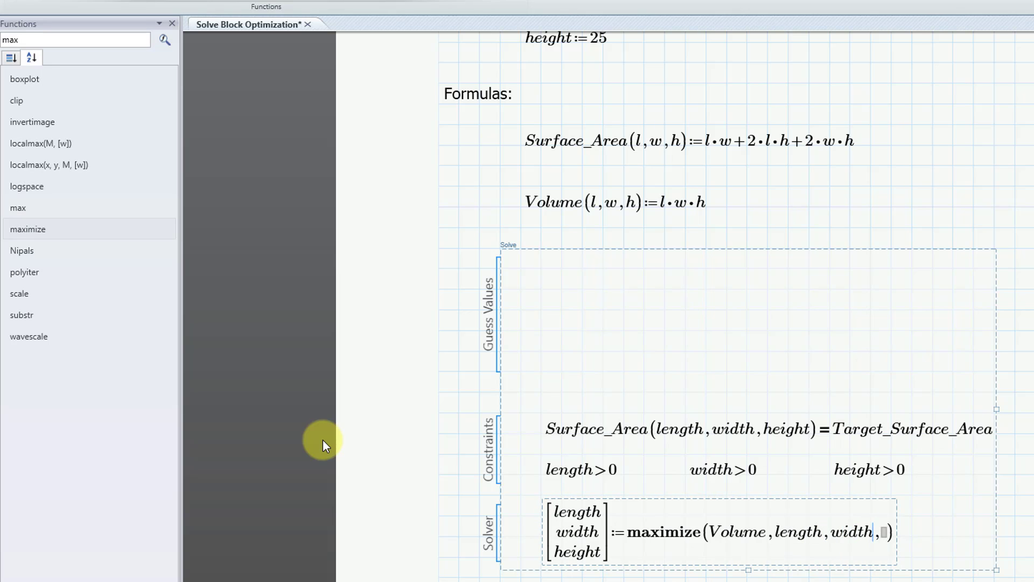
type("height")
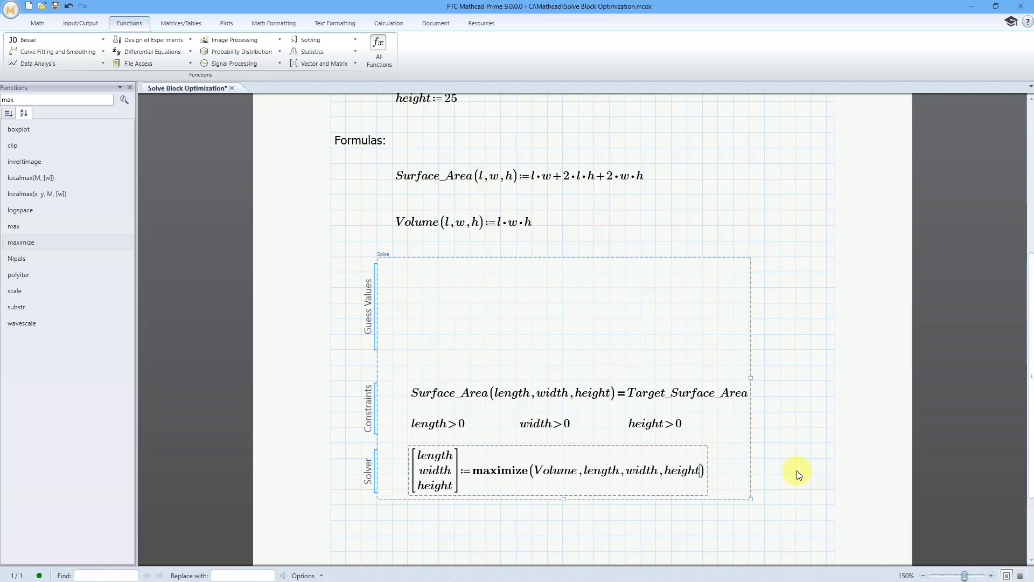
left_click(797, 470)
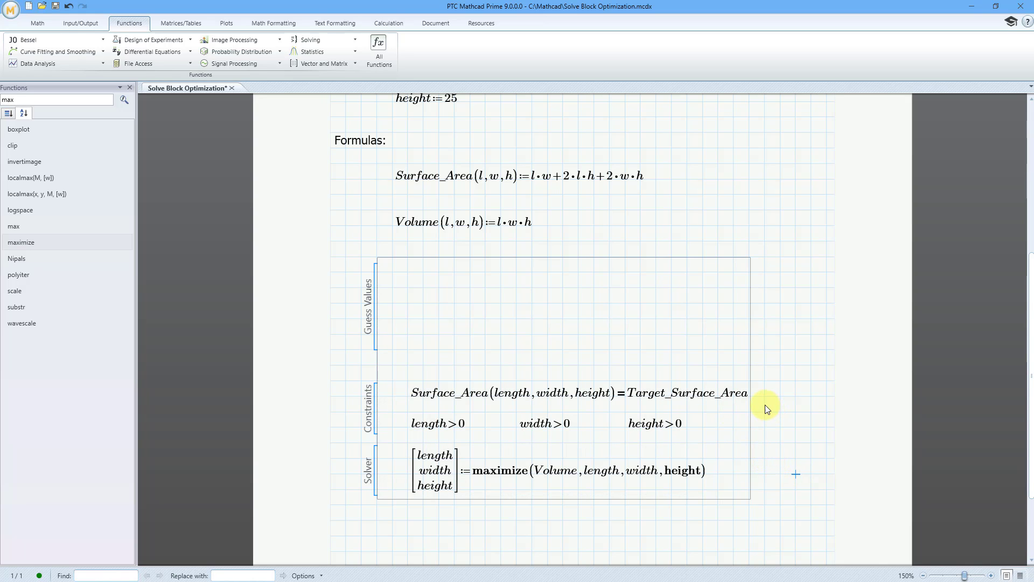
Add a text block reading "Evaluate results" near the start of the second page, below the solve block.
scroll(761, 403, "down", 3)
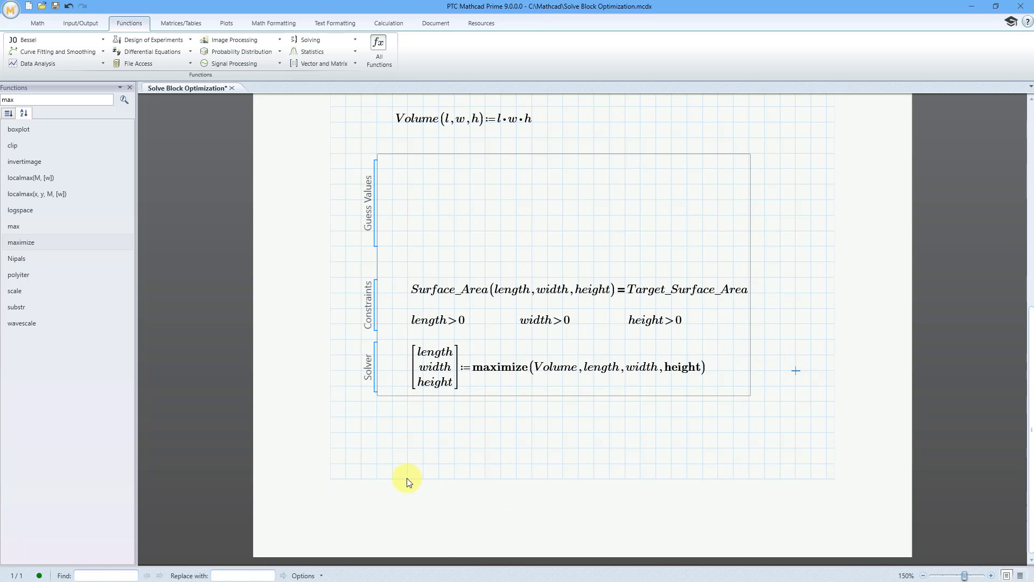
scroll(406, 477, "down", 8)
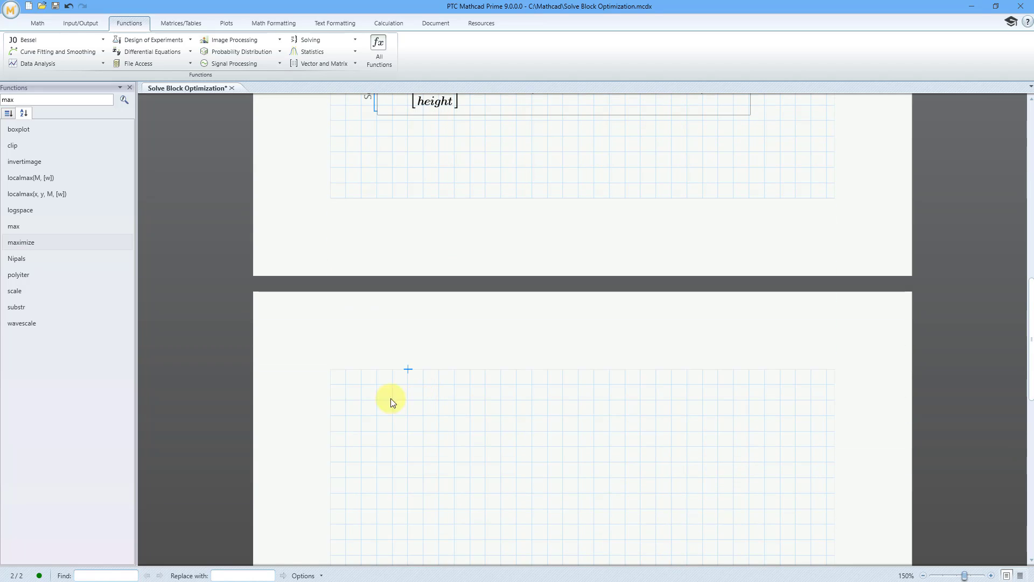
left_click(333, 400)
left_click(42, 24)
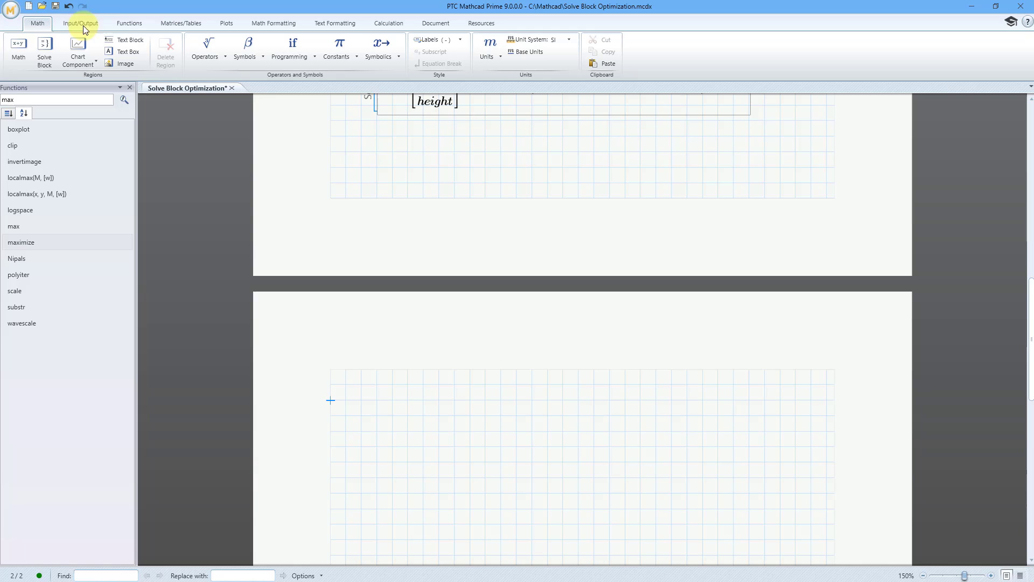
left_click(137, 44)
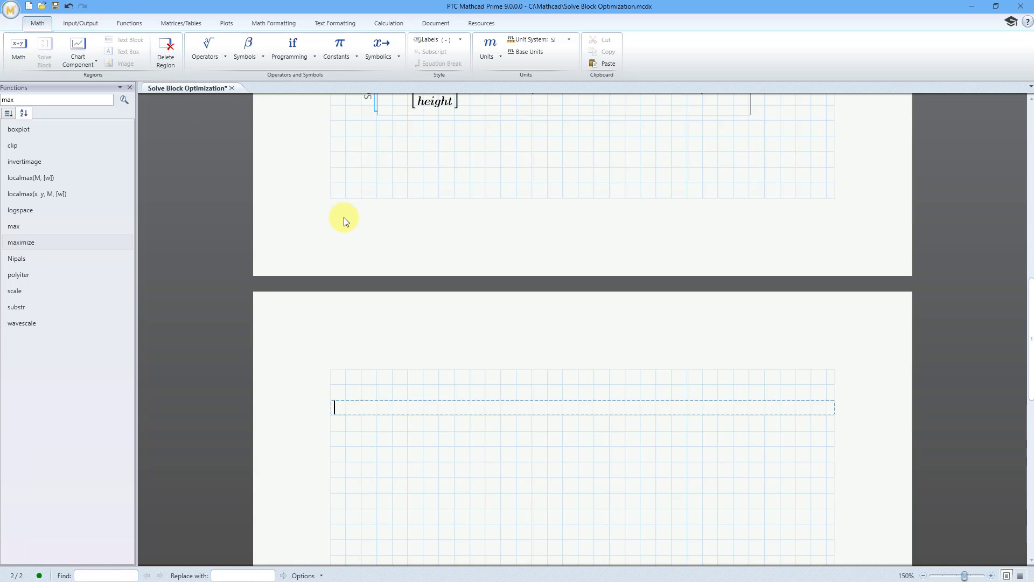
type("Evaluate res")
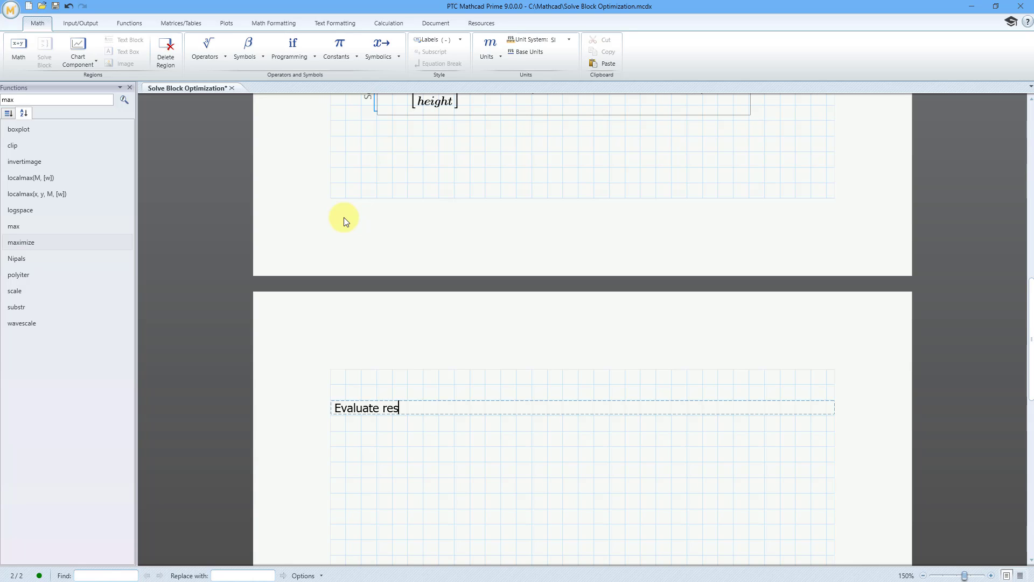
type("ults")
Evaluate length, height and width in separate math regions stacked under the "Evaluate results" text.
left_click(395, 448)
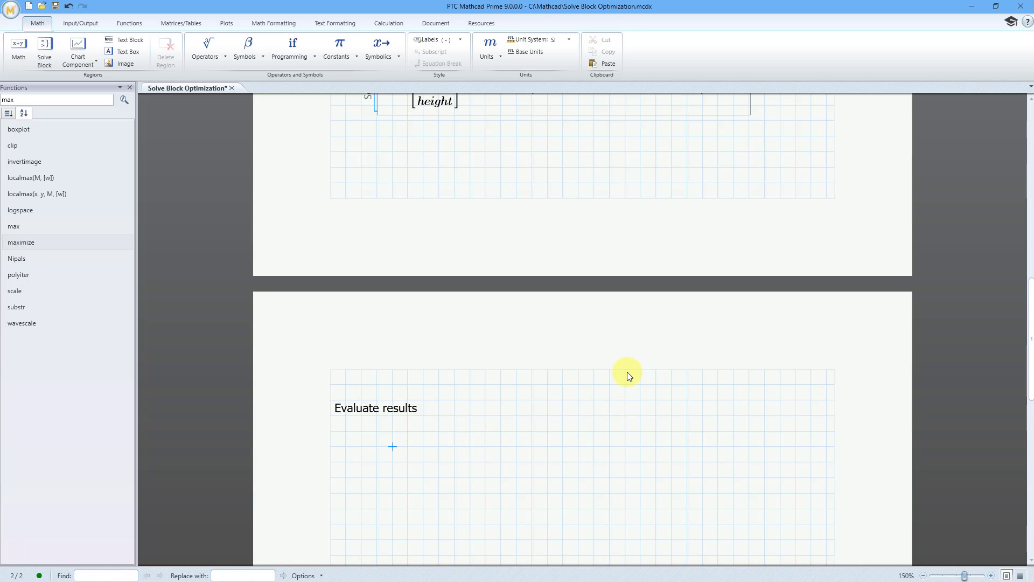
type("length")
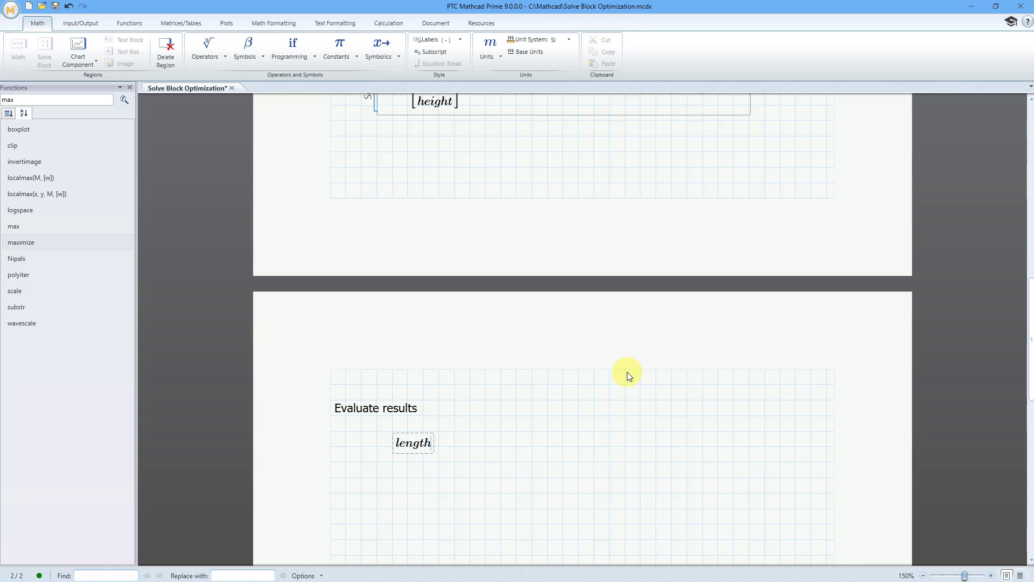
type("=28.868")
left_click(394, 479)
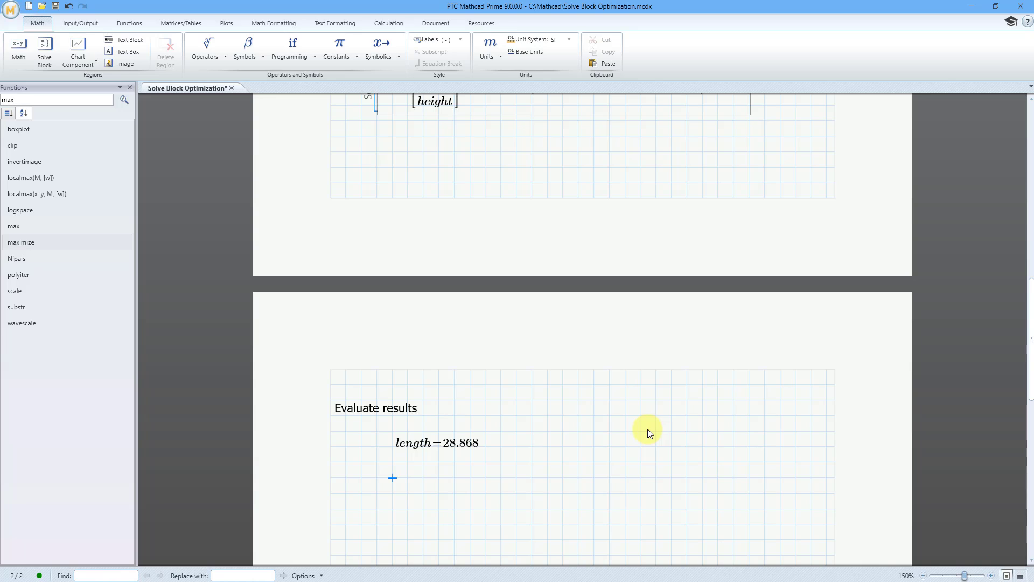
type("height=14.434")
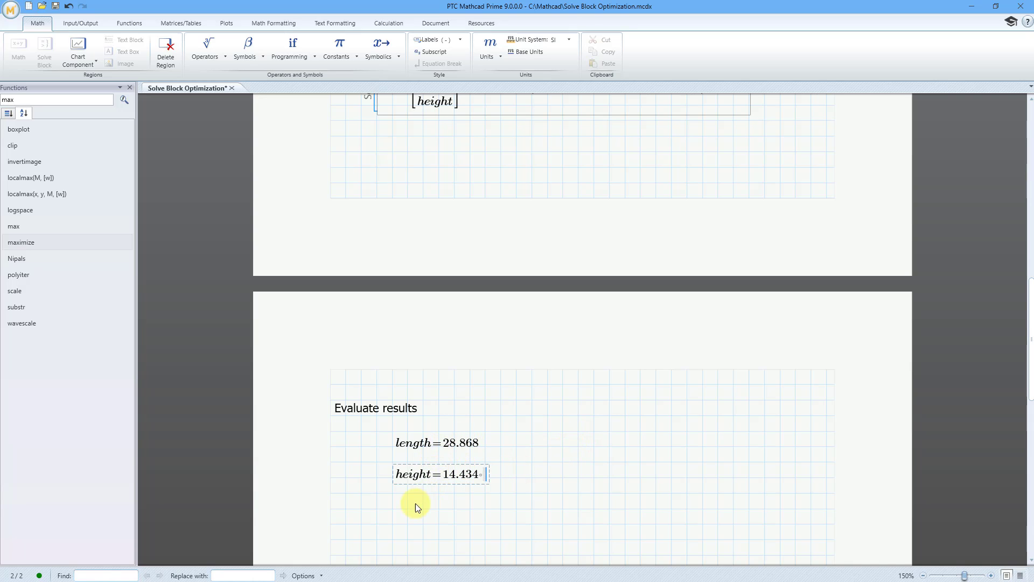
left_click(393, 508)
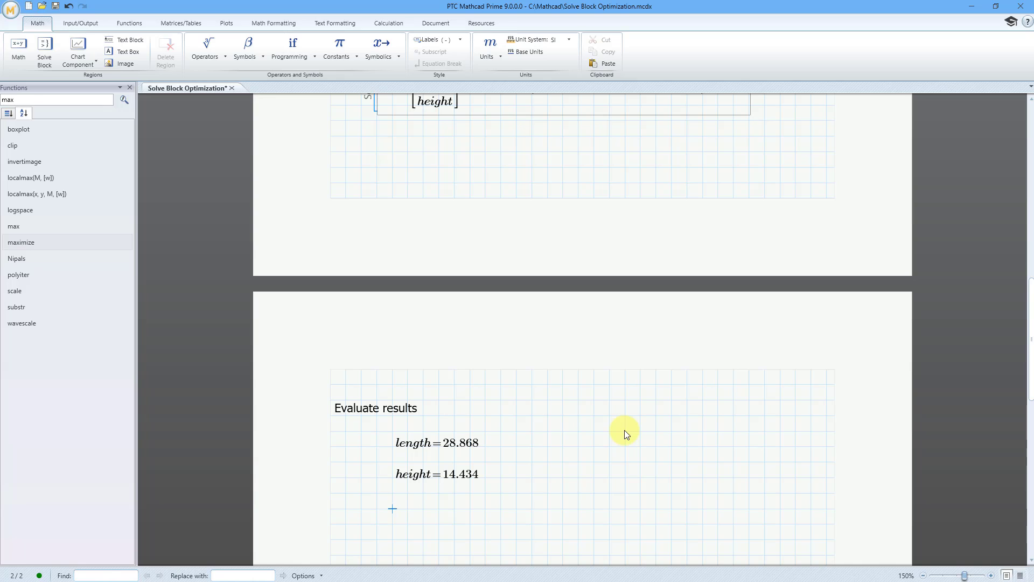
type("width=28.868")
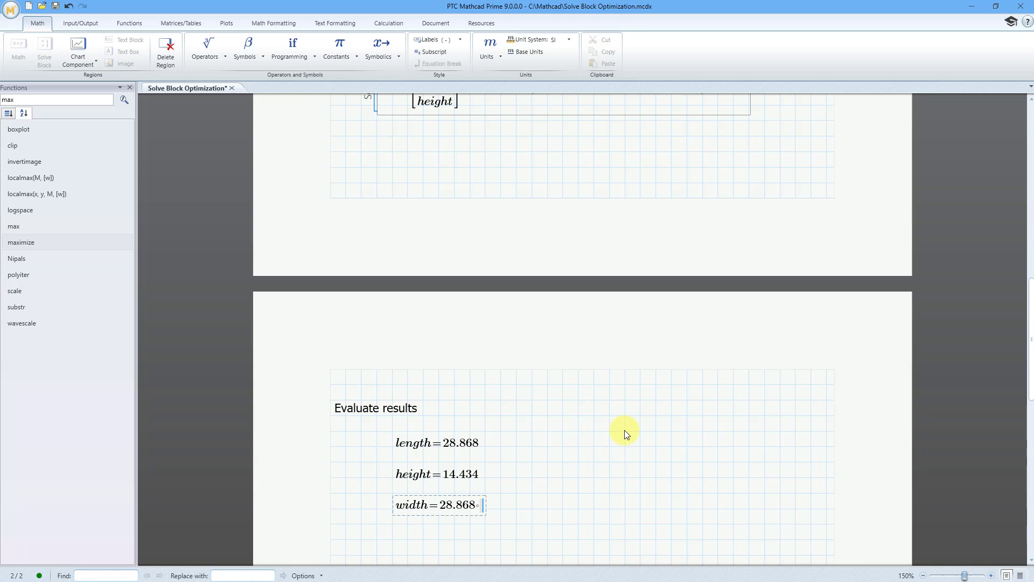
Try to evaluate Volume without arguments in a math region beside the length result.
left_click(593, 461)
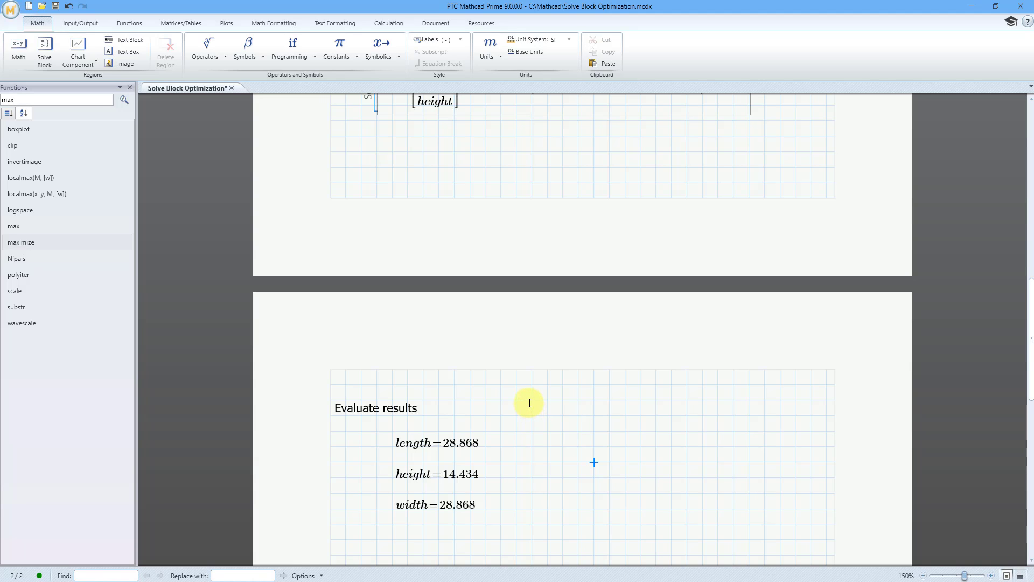
left_click(592, 445)
type("Volume=“Function: Volume{VARIABLE}”")
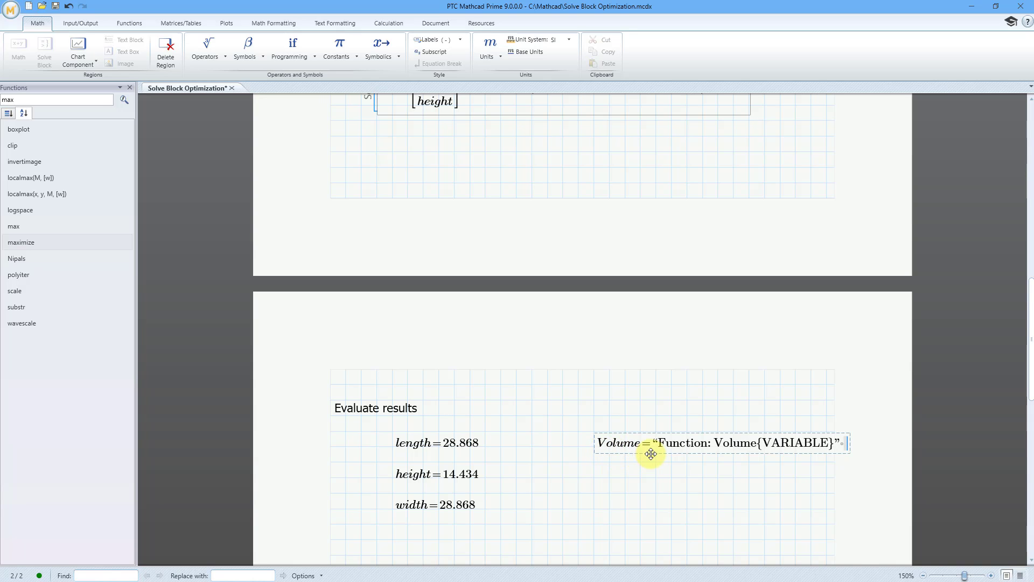
Evaluate Volume(length, width, height) in a new math region below the width result.
scroll(638, 404, "down", 3)
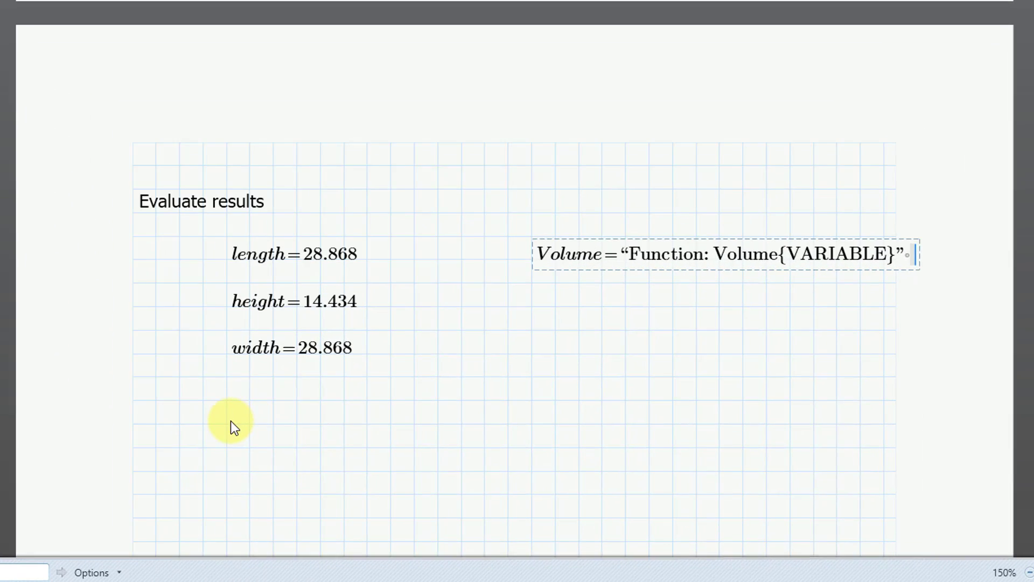
left_click(354, 464)
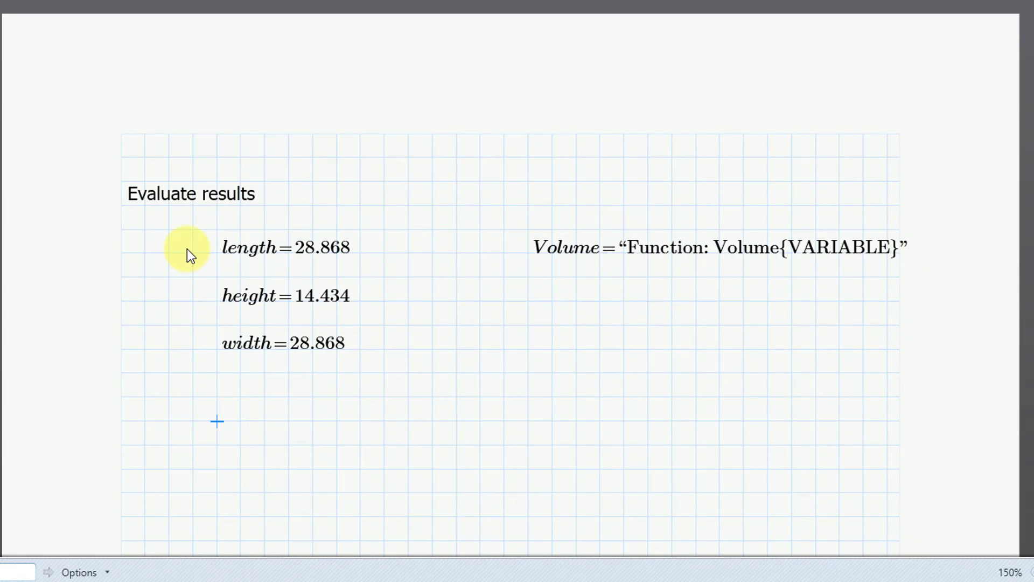
type("Volume")
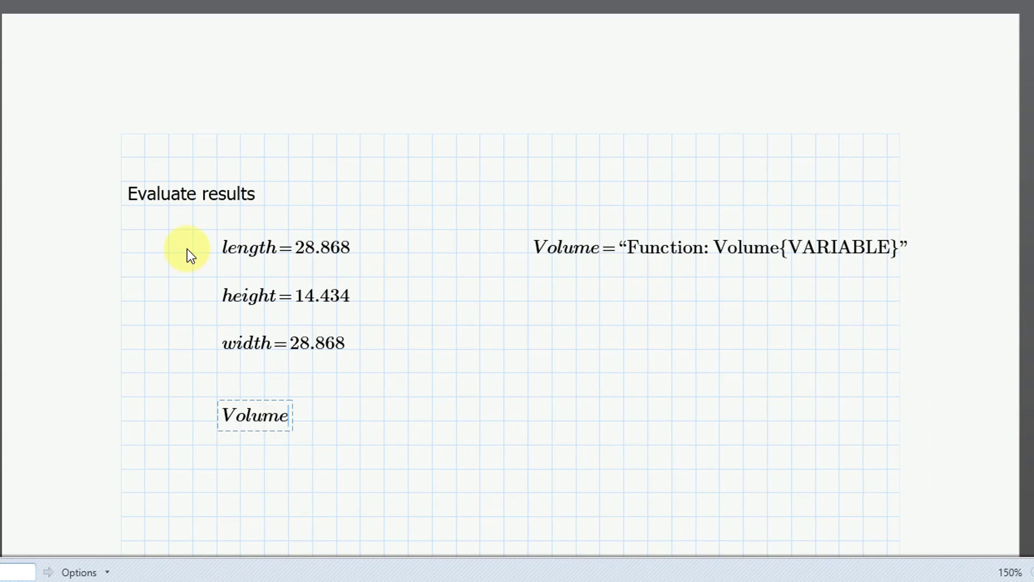
type("(length,")
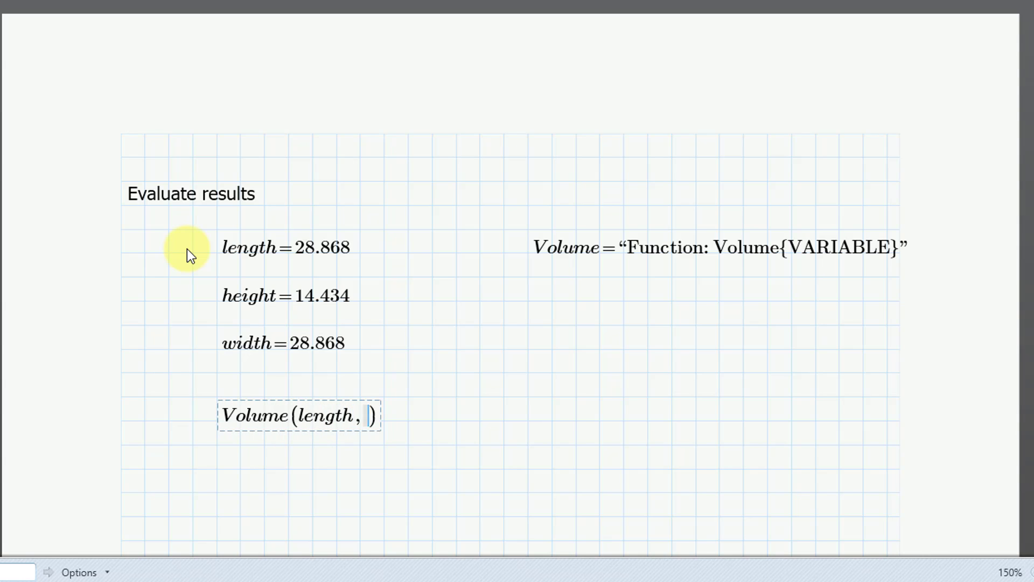
type("width,")
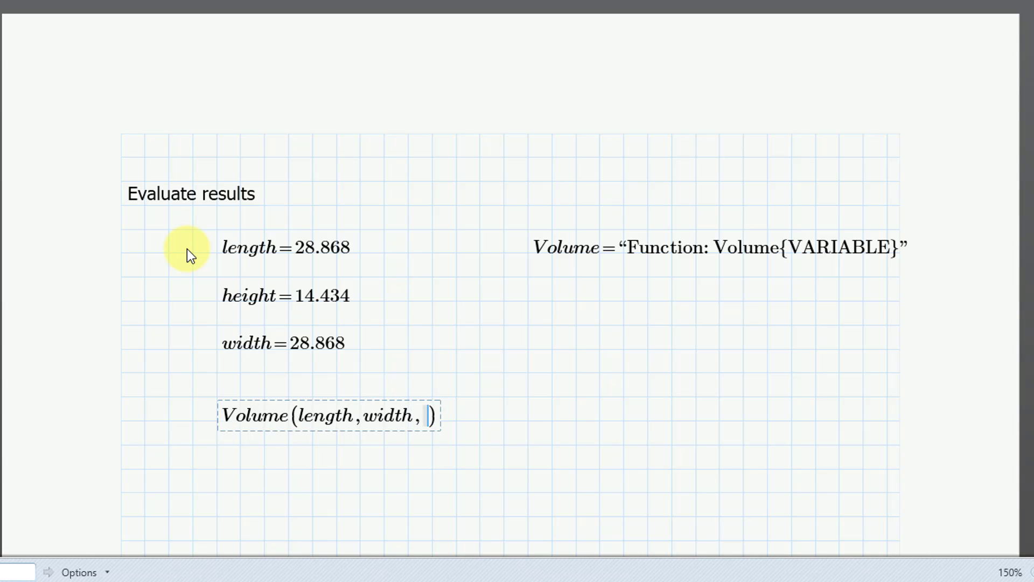
type("height)")
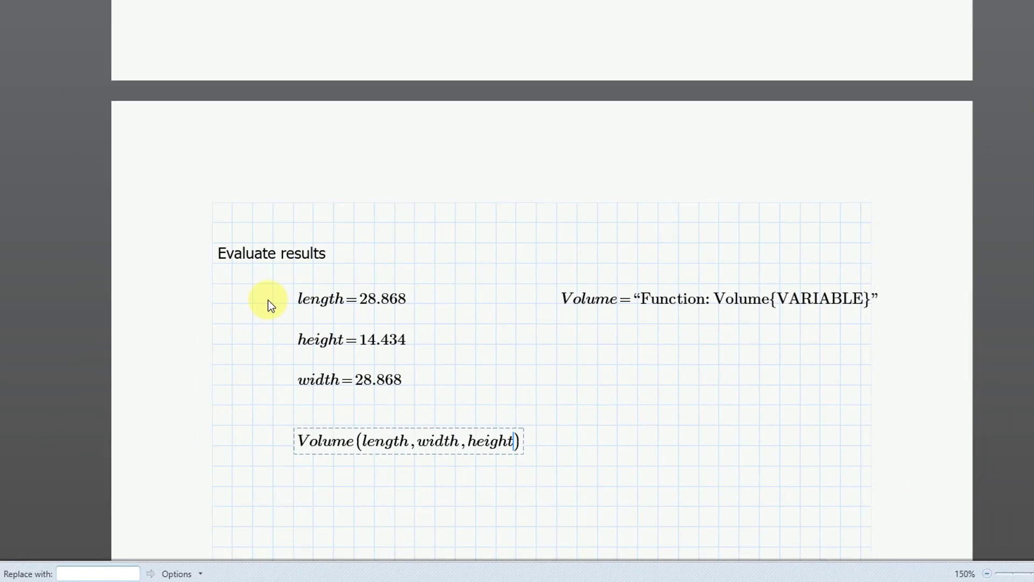
type("=1.203·10⁴")
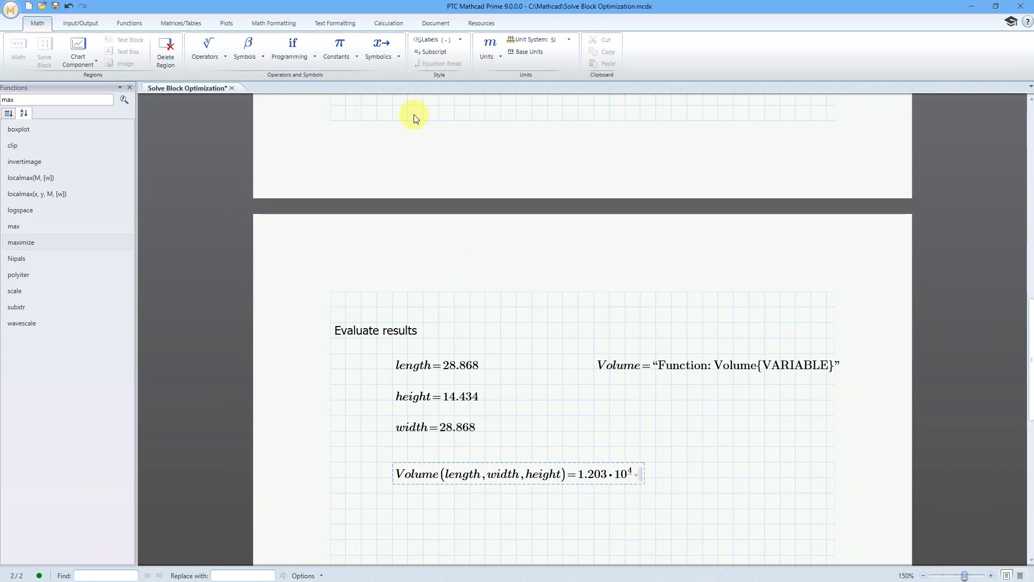
Format the evaluated volume result as Decimal with one decimal place.
left_click(275, 23)
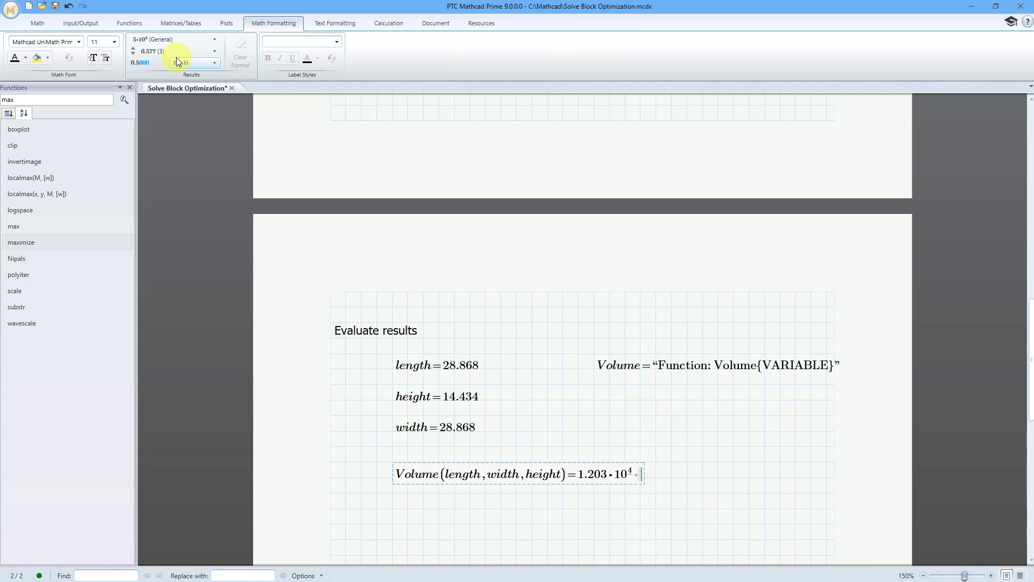
left_click(180, 41)
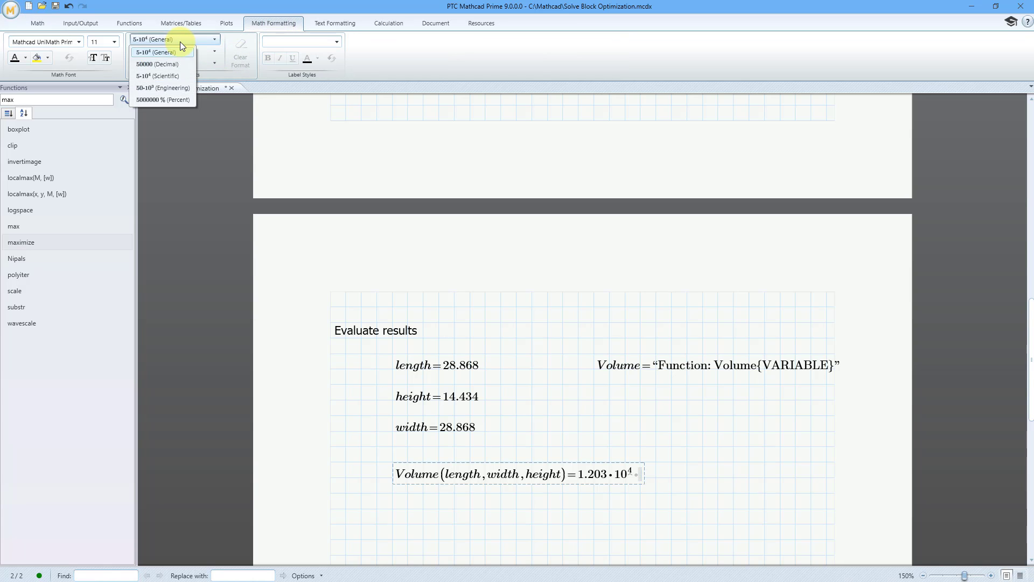
left_click(172, 63)
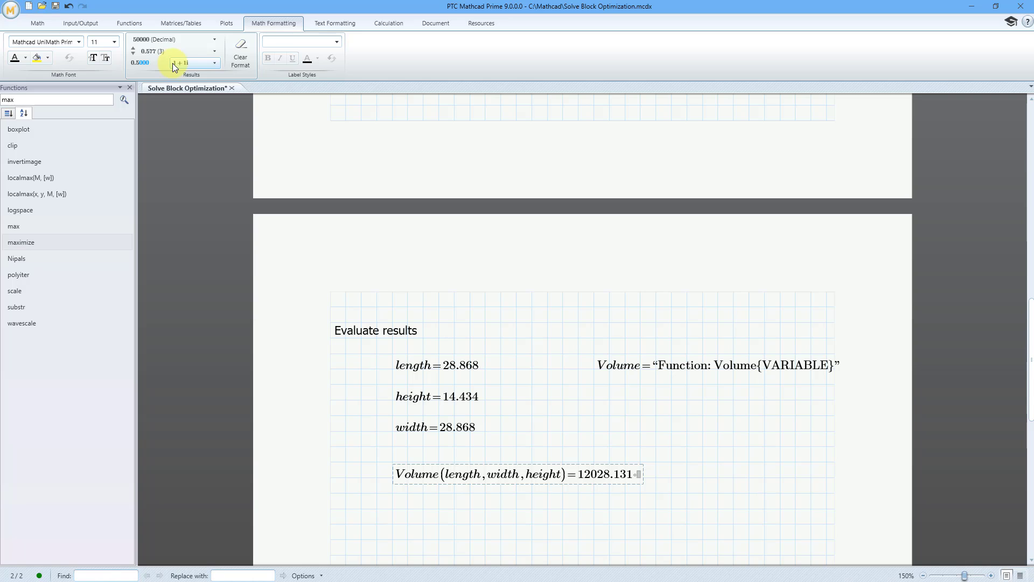
left_click(211, 53)
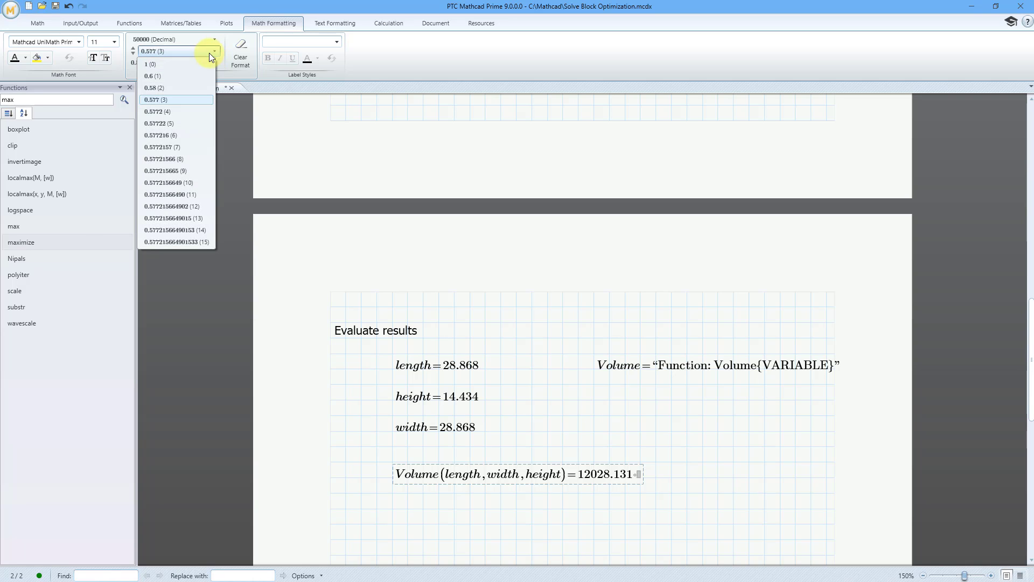
left_click(176, 76)
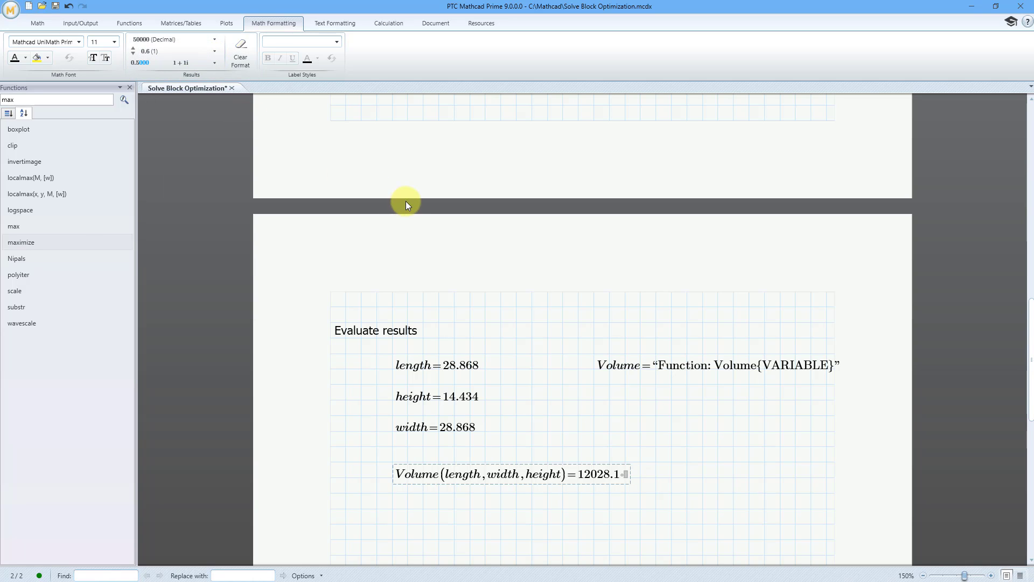
Evaluate Surface_Area(length, width, height) in a new math region below the volume result.
left_click(393, 523)
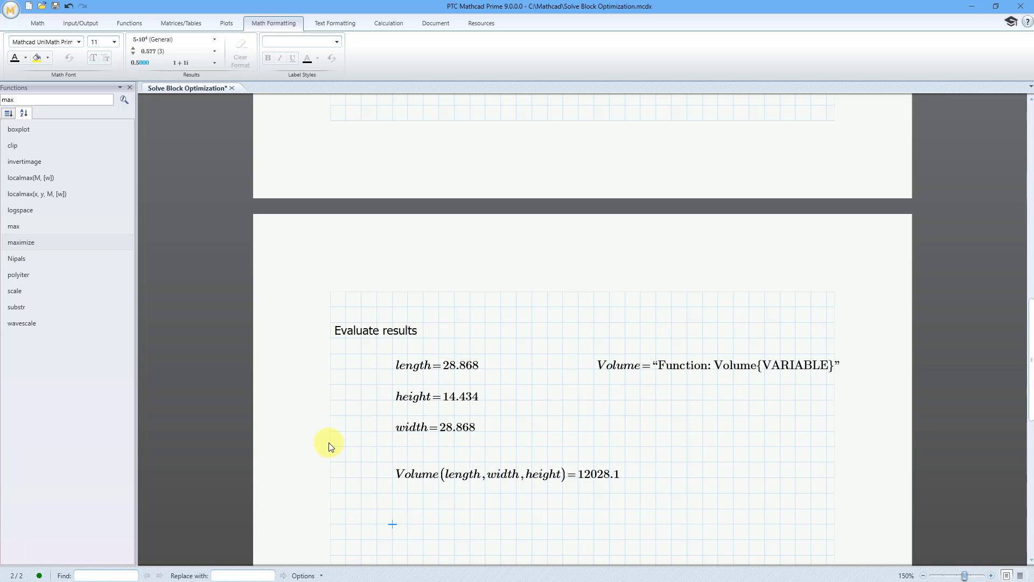
type("Surface")
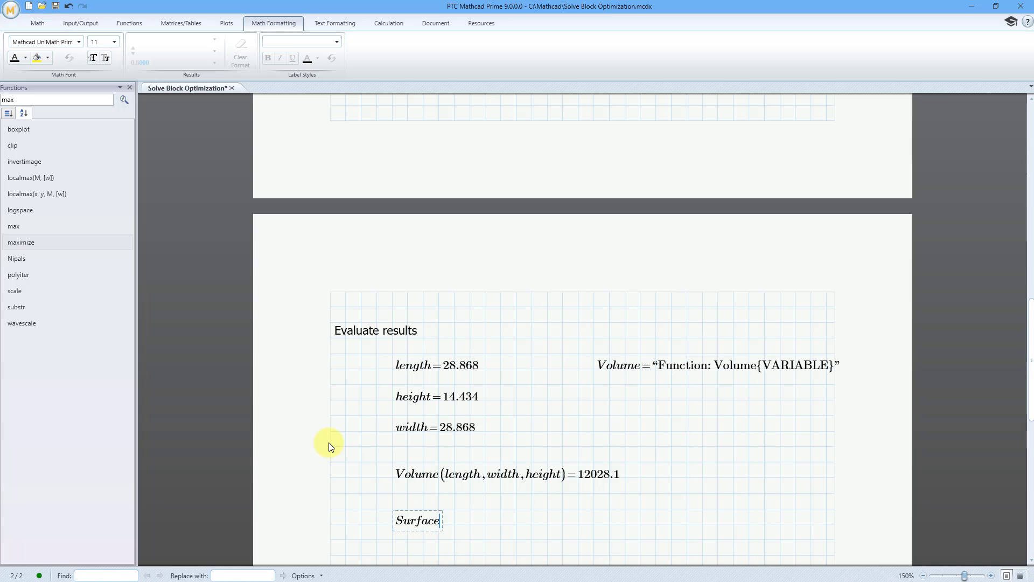
type("_Area")
type("(")
type("length,w")
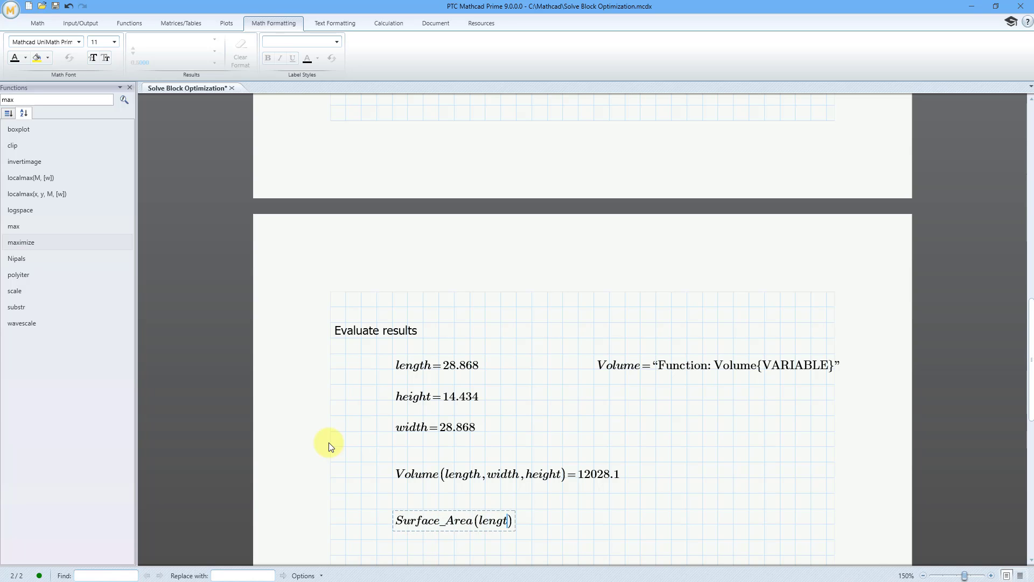
type("idth,height)")
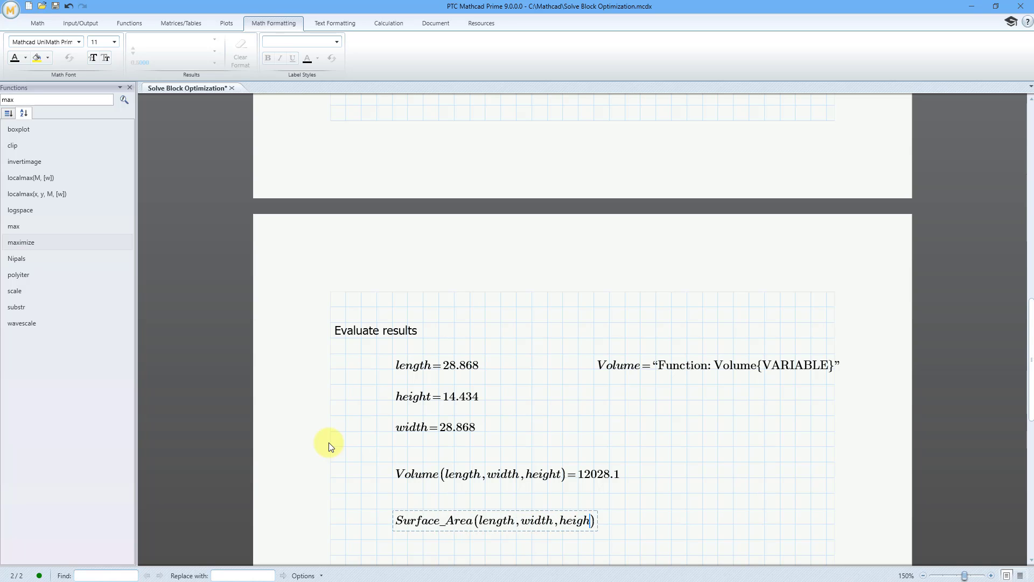
type("=2.5·10^3")
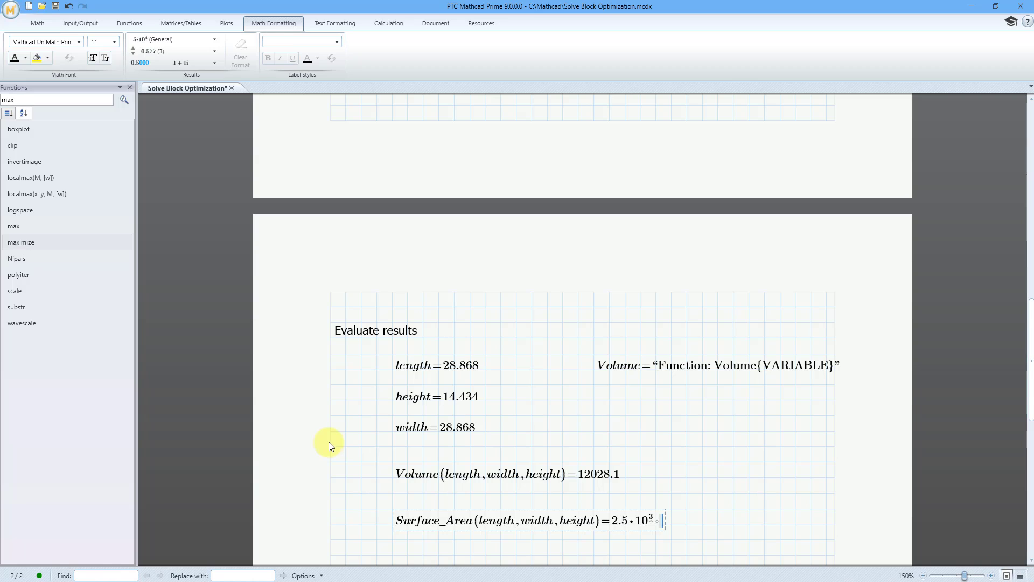
Format the evaluated surface area result as Decimal.
left_click(160, 40)
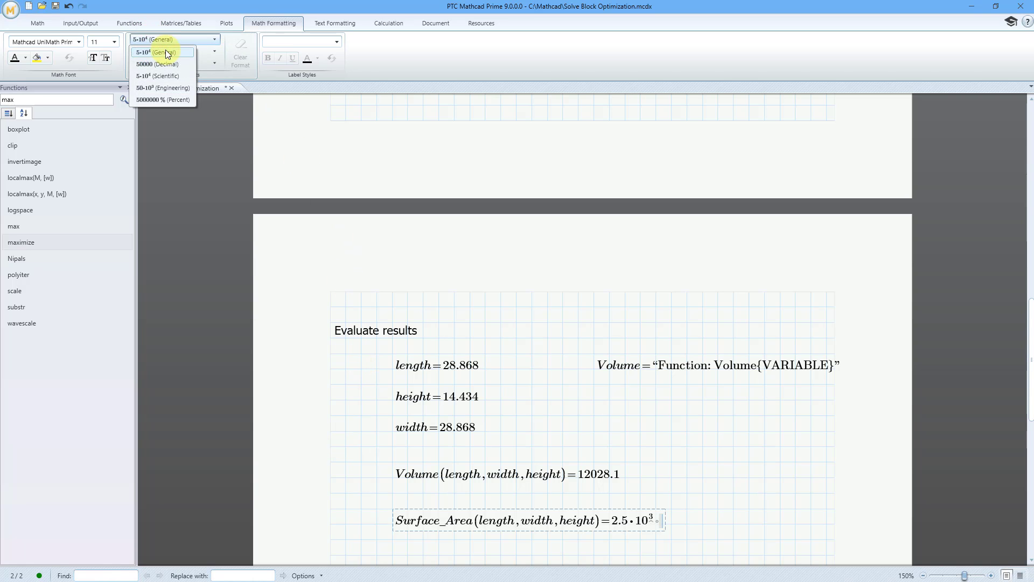
left_click(166, 64)
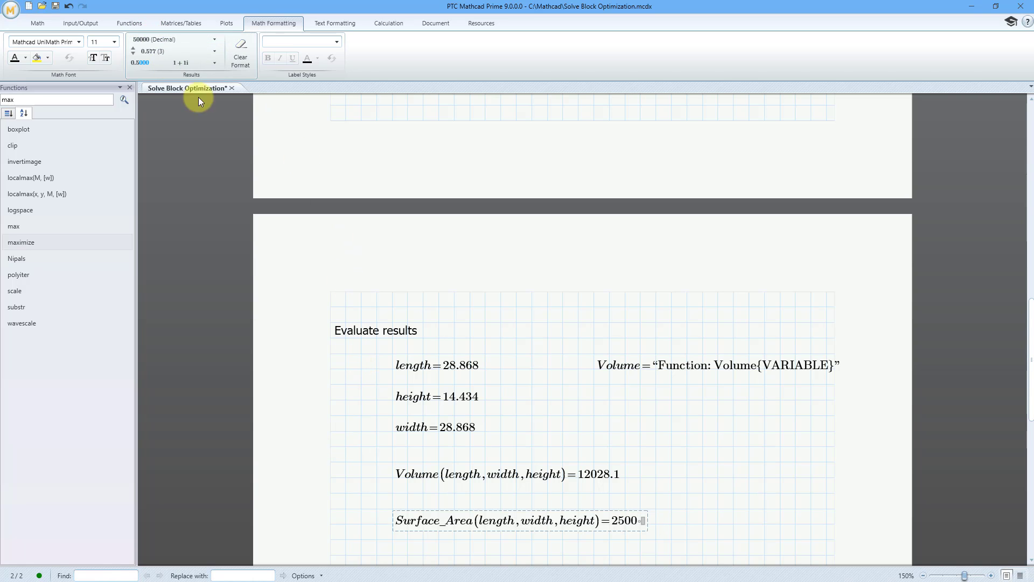
left_click(673, 478)
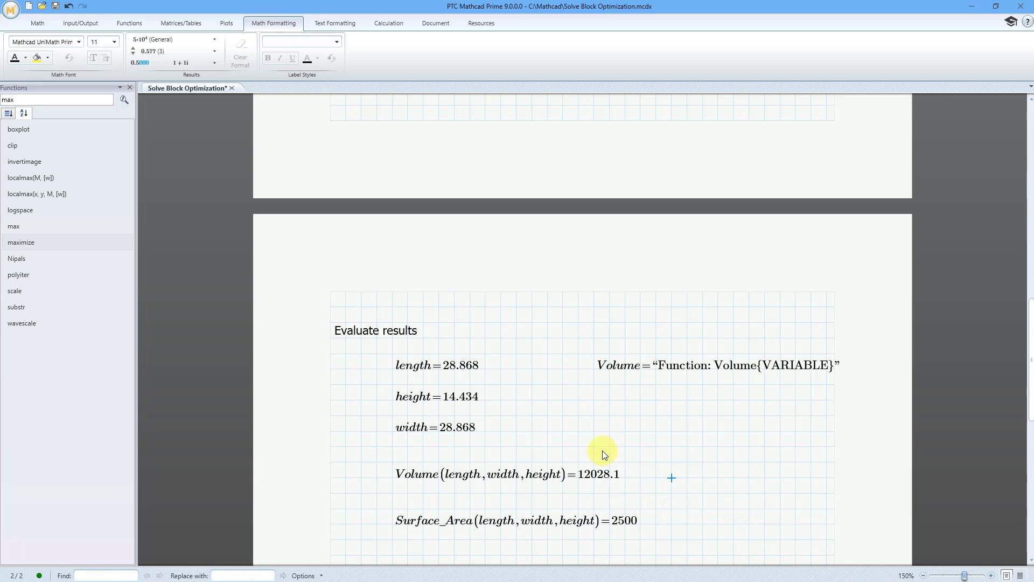
scroll(600, 451, "up", 10)
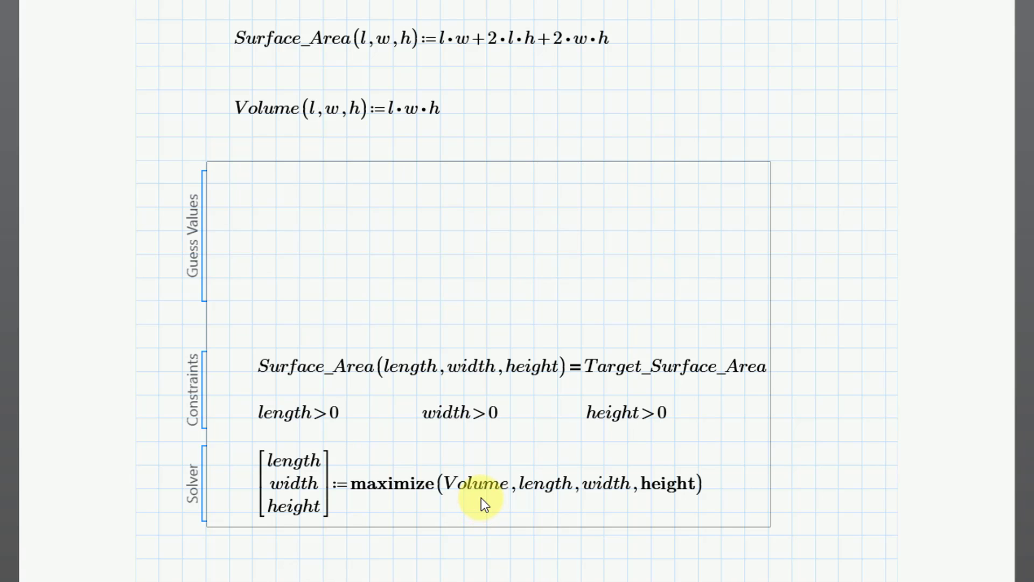
left_click(559, 567)
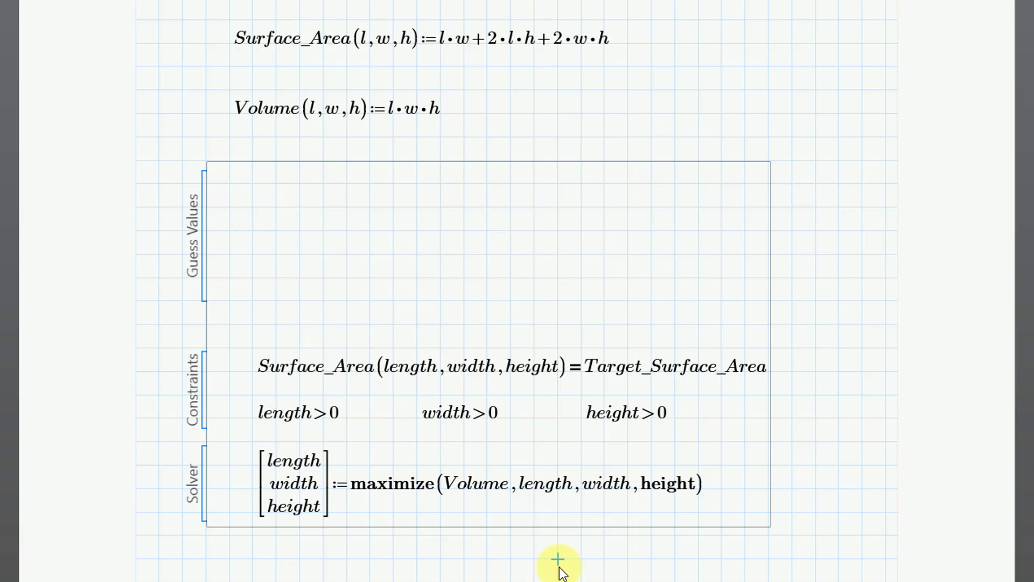